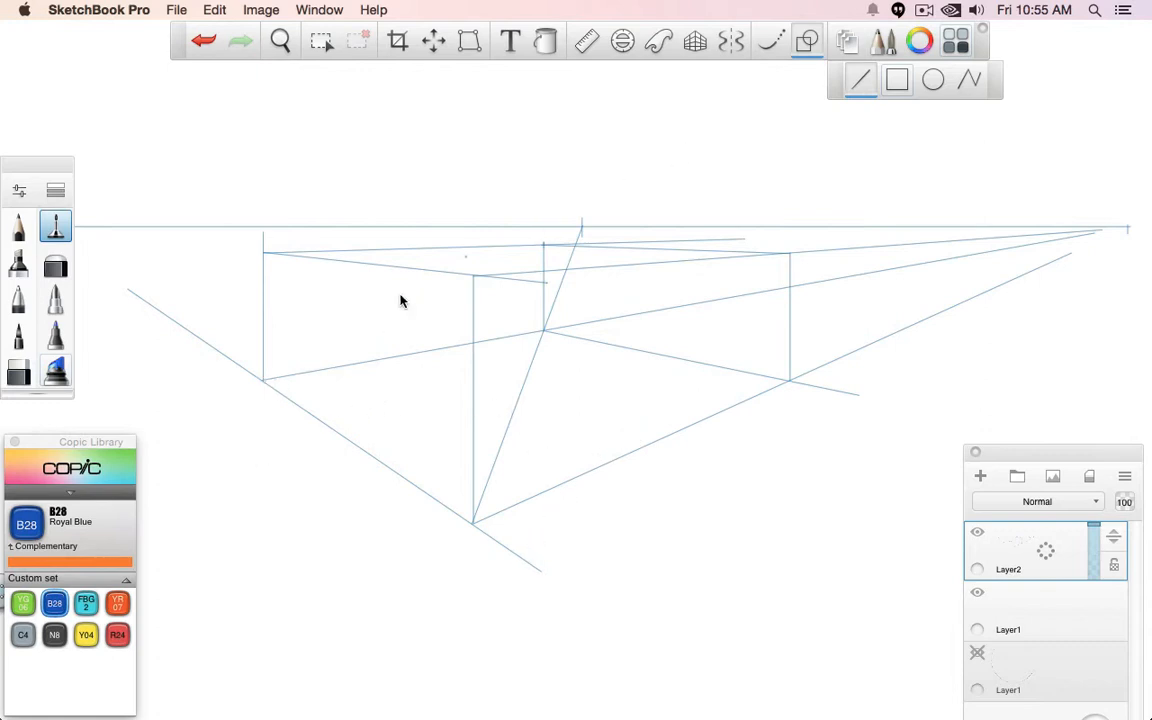
- Draw the sloping edges of a tilted plane across the perspective box and outline the plane in thicker blue lines
{"action": "left_click_drag", "start_coordinate": [265, 380], "coordinate": [543, 245]}
{"action": "left_click_drag", "start_coordinate": [470, 521], "coordinate": [784, 254]}
{"action": "left_click", "coordinate": [18, 298]}
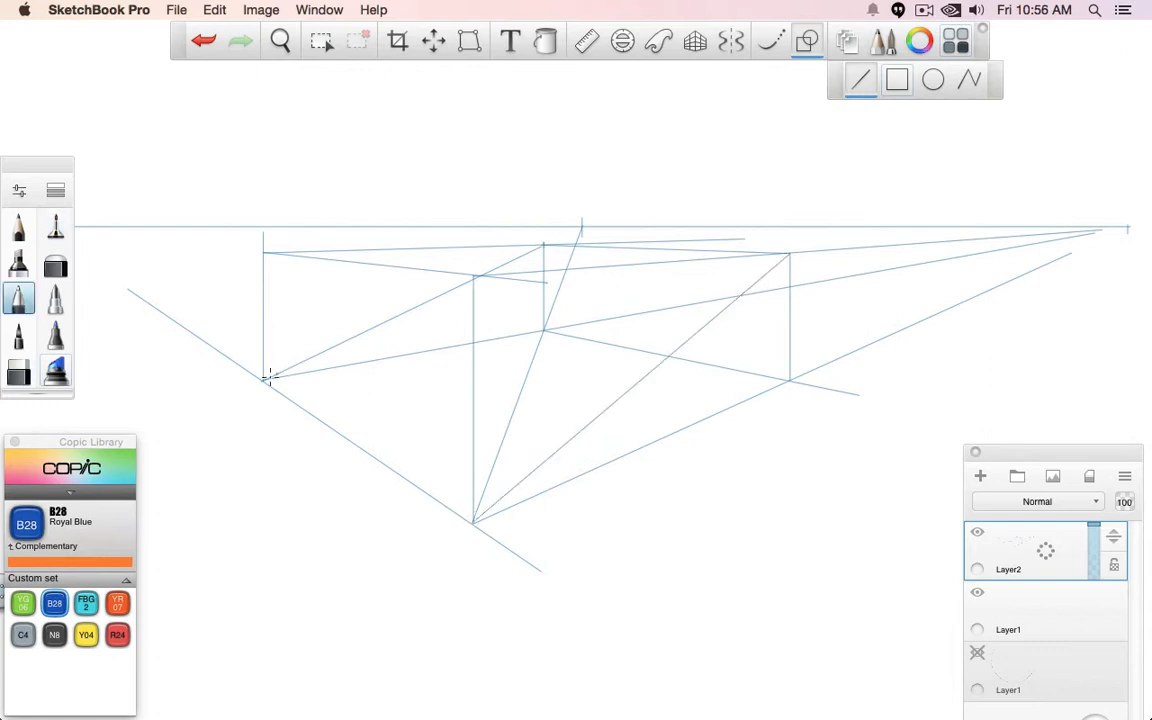
{"action": "mouse_move", "coordinate": [265, 380]}
{"action": "left_mouse_down"}
{"action": "mouse_move", "coordinate": [543, 245]}
{"action": "mouse_move", "coordinate": [789, 251]}
{"action": "mouse_move", "coordinate": [473, 521]}
{"action": "left_mouse_up"}
{"action": "left_click_drag", "start_coordinate": [310, 404], "coordinate": [473, 521]}
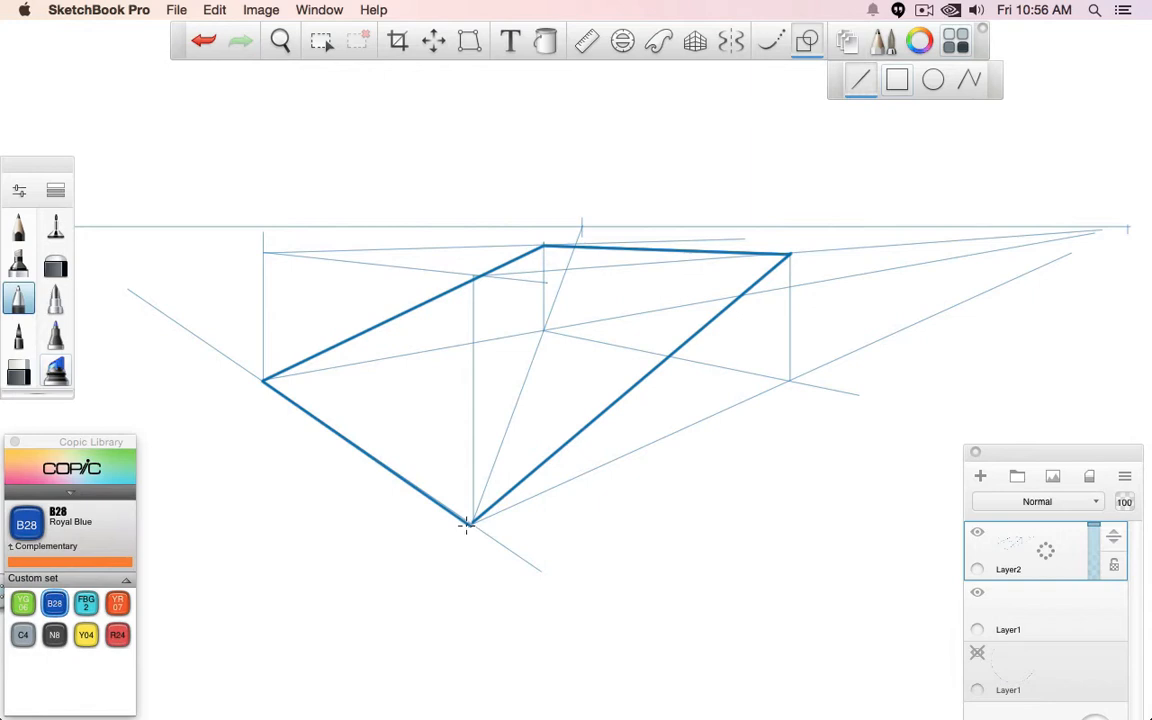
- Draw the tilted plane's two corner-to-corner diagonals as thin lines in red R24
{"action": "left_click", "coordinate": [55, 228]}
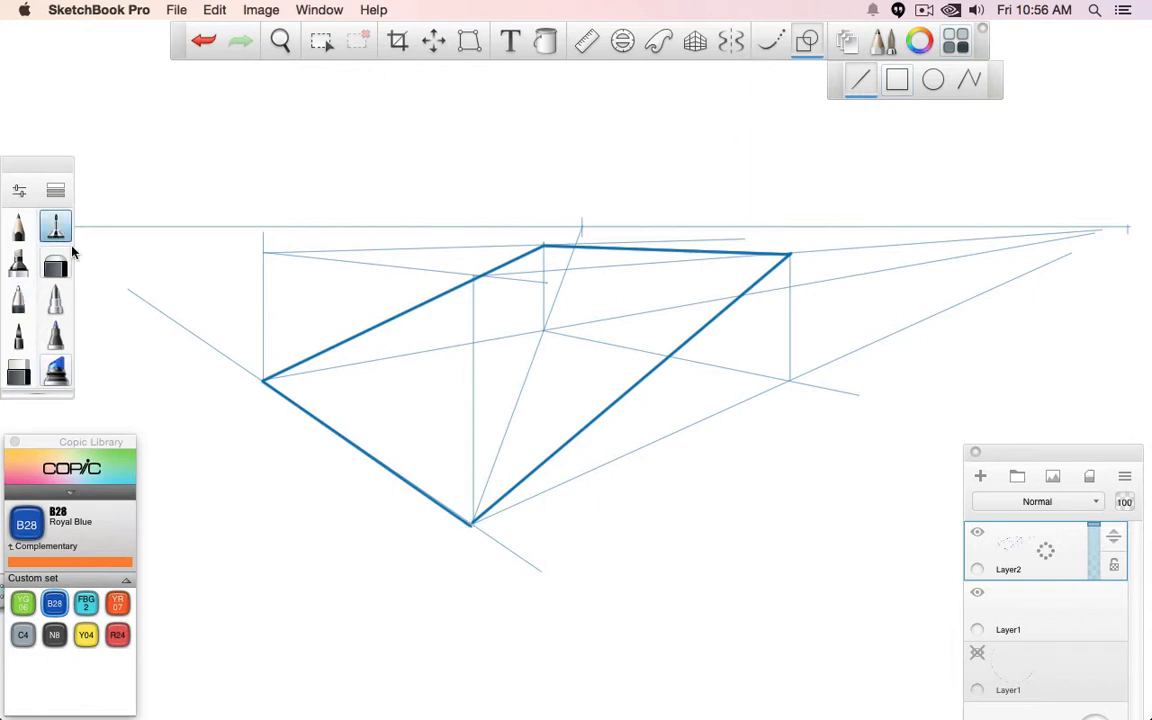
{"action": "left_click", "coordinate": [117, 634]}
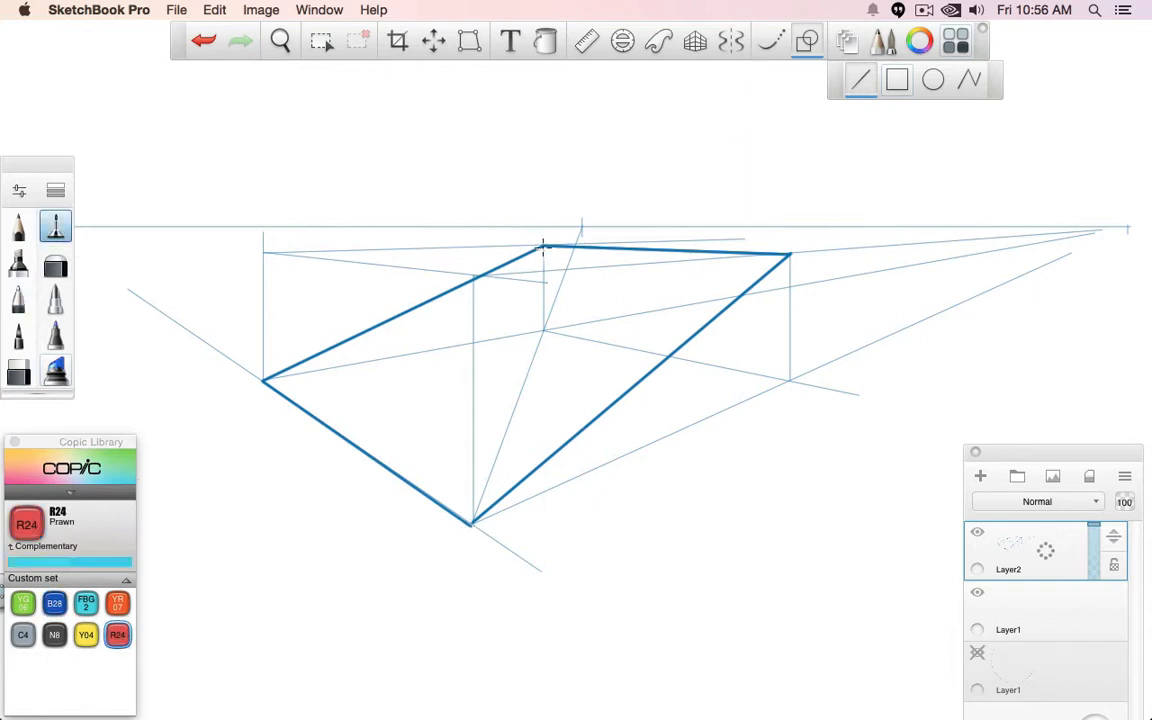
{"action": "left_click_drag", "start_coordinate": [543, 246], "coordinate": [470, 521]}
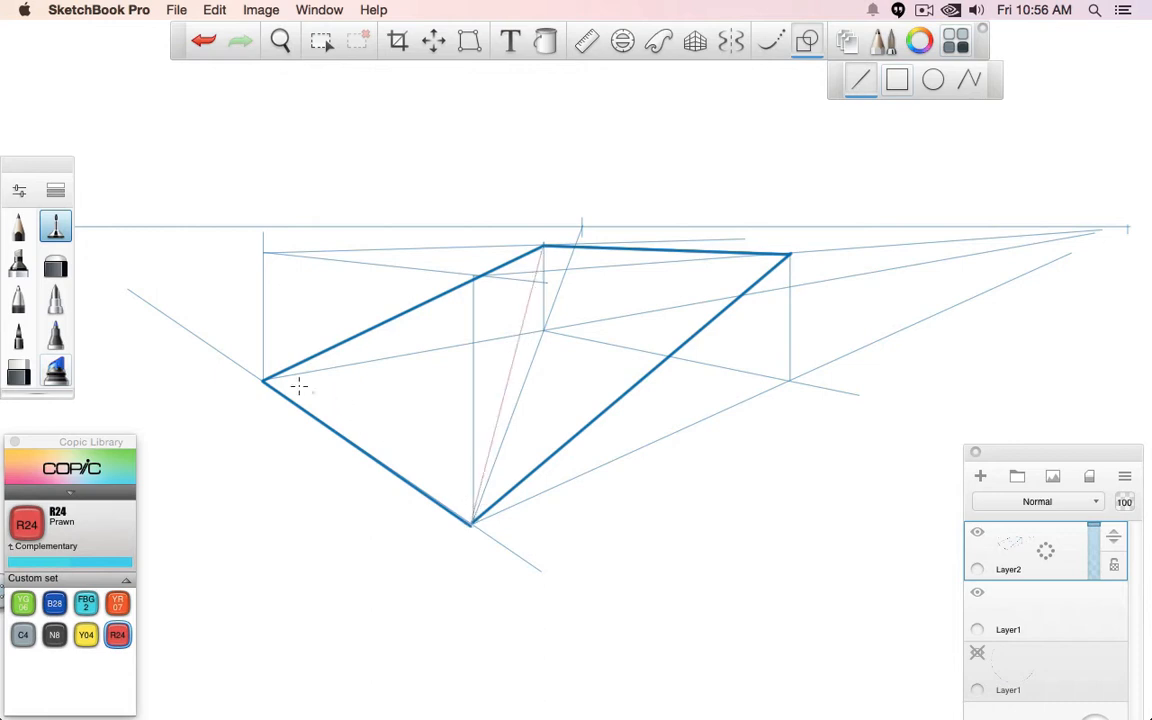
{"action": "left_click_drag", "start_coordinate": [264, 380], "coordinate": [779, 254]}
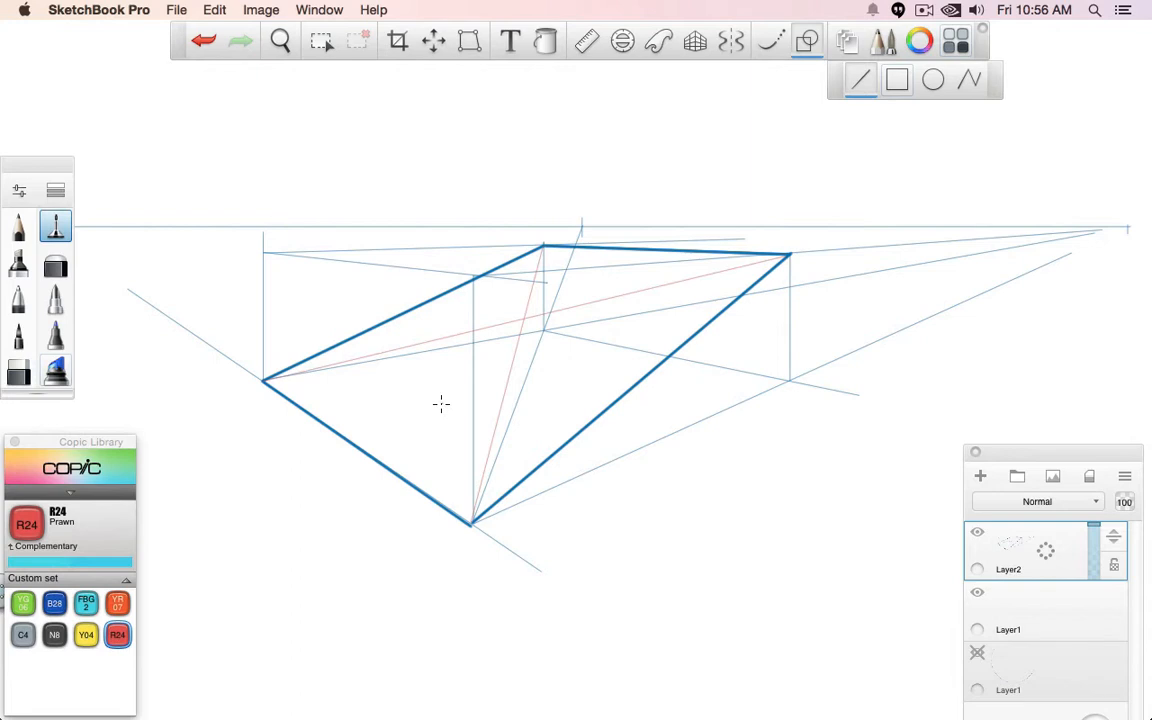
- Draw a thin B28 blue diagonal across the box's base and a YG06 green line from the right vanishing point through the base's centre
{"action": "left_click", "coordinate": [54, 603]}
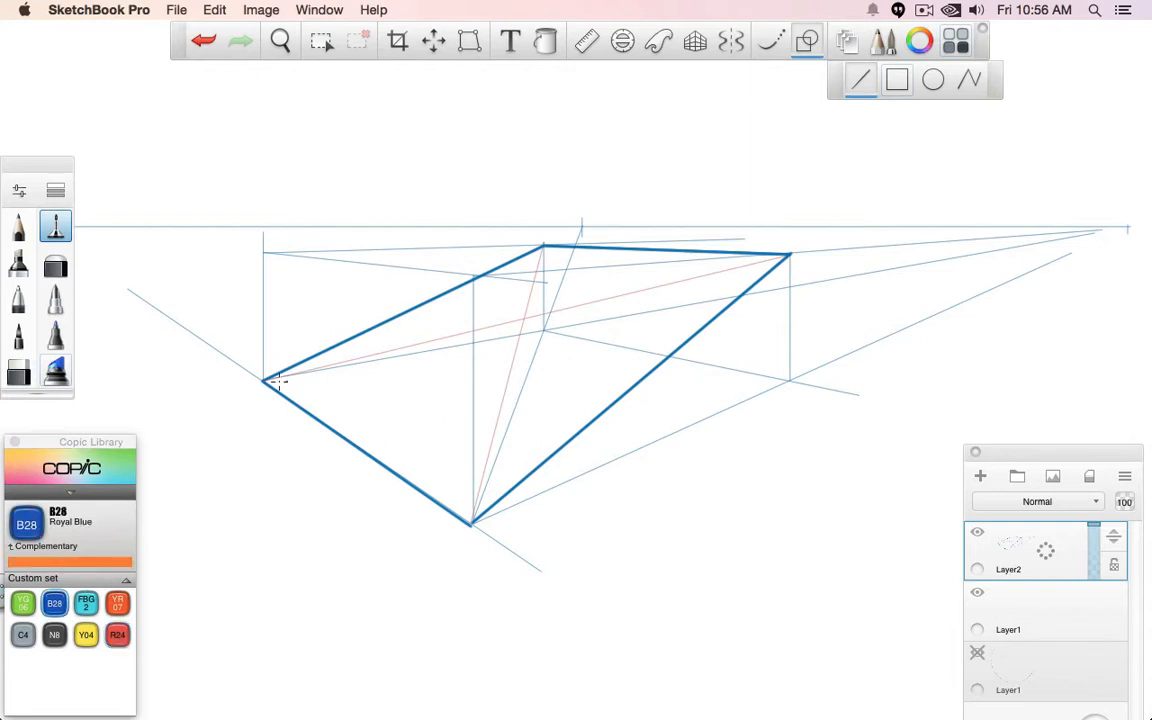
{"action": "left_click_drag", "start_coordinate": [263, 380], "coordinate": [788, 381]}
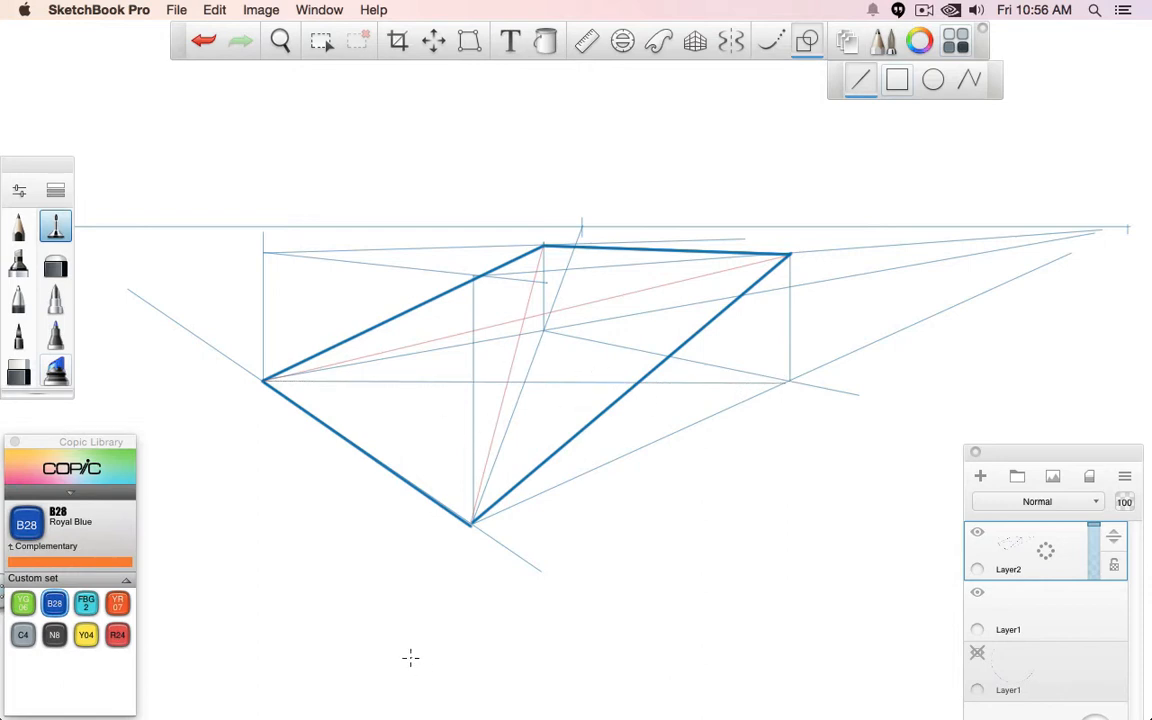
{"action": "left_click", "coordinate": [22, 603]}
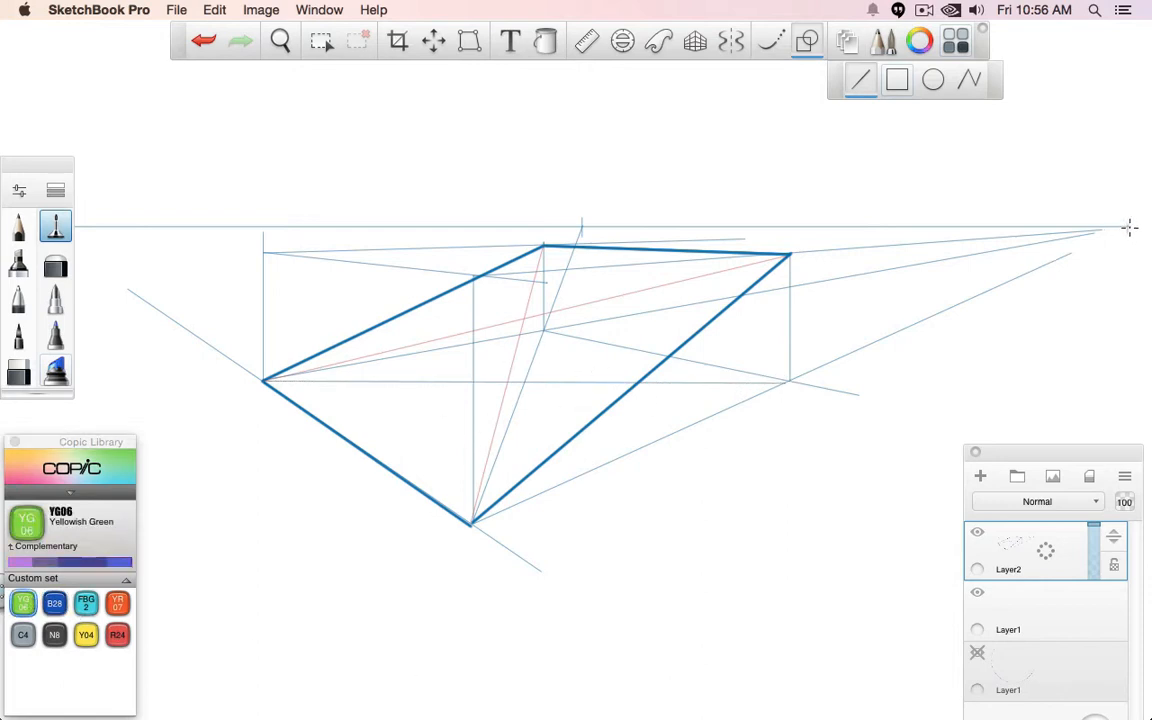
{"action": "left_click_drag", "start_coordinate": [1129, 231], "coordinate": [323, 432]}
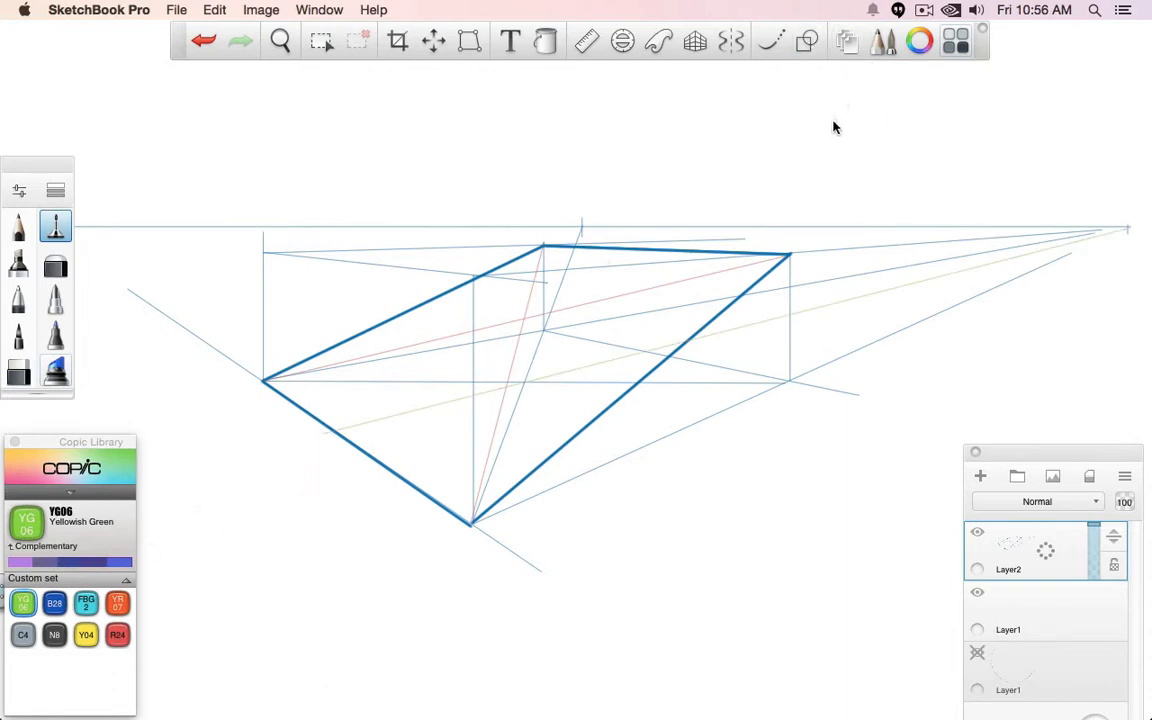
{"action": "left_click", "coordinate": [18, 298]}
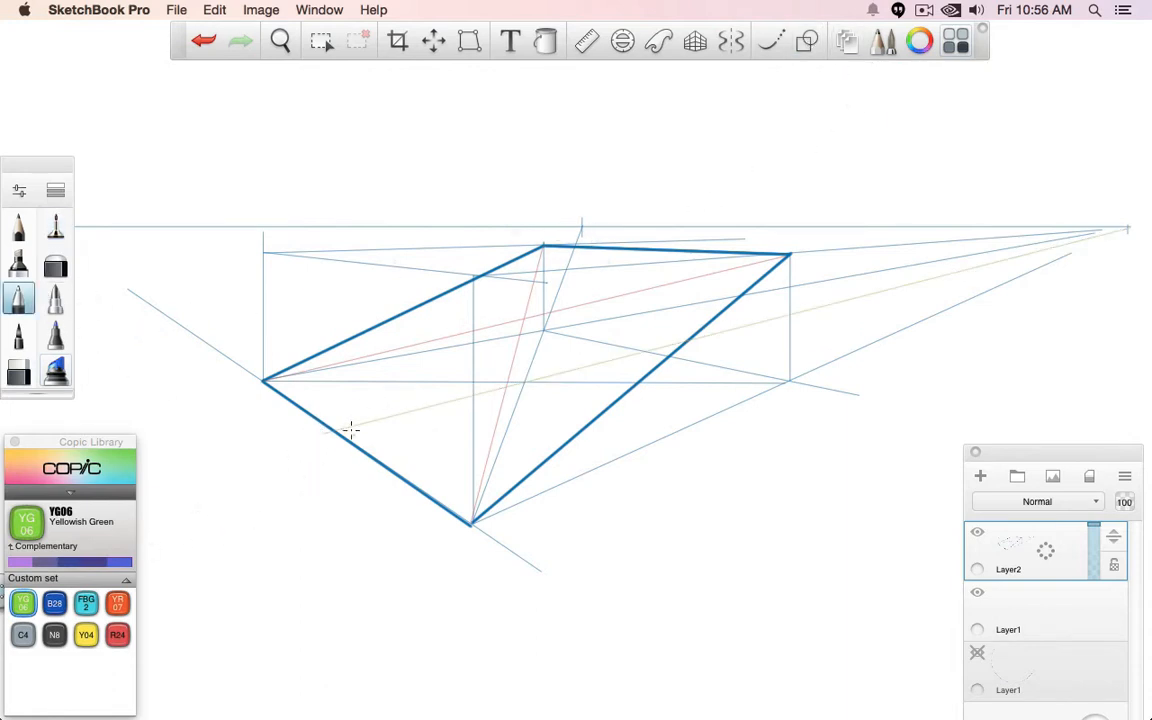
{"action": "mouse_move", "coordinate": [345, 418]}
{"action": "left_mouse_down"}
{"action": "mouse_move", "coordinate": [314, 437]}
{"action": "mouse_move", "coordinate": [338, 418]}
{"action": "left_mouse_up"}
{"action": "key", "text": "super+z"}
- Draw a thin R24 red centreline through the tilted plane's diagonal crossing to its far edge and drop a vertical to the green line
{"action": "left_click", "coordinate": [117, 634]}
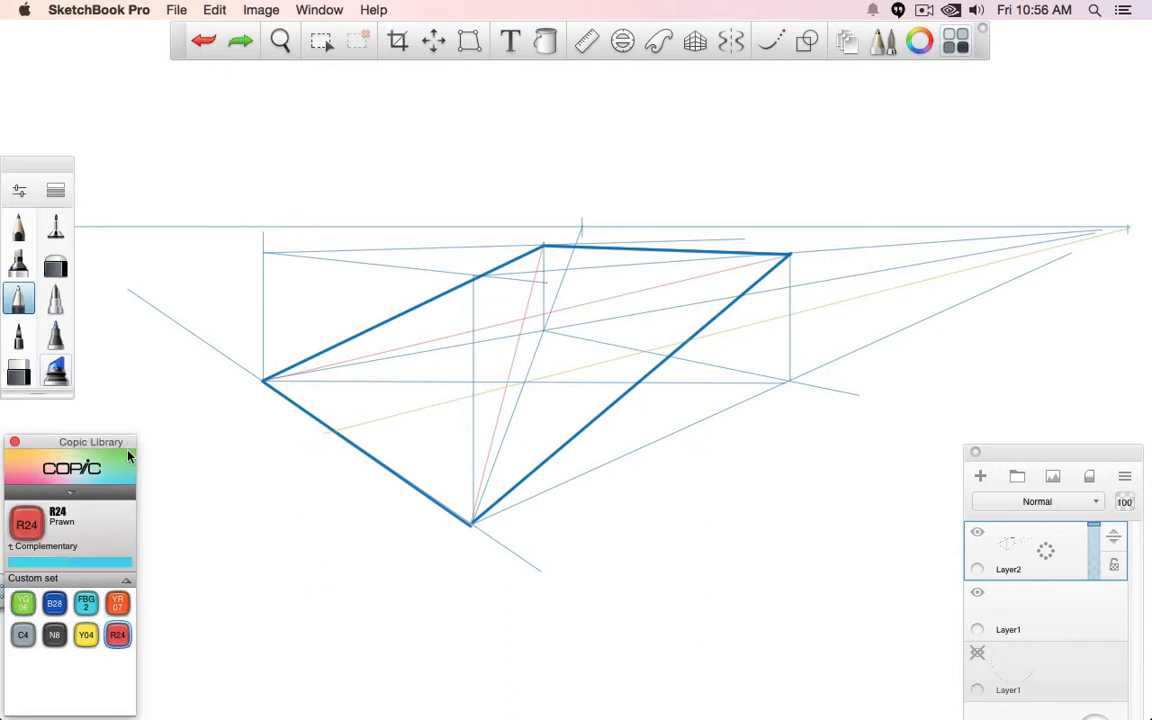
{"action": "left_click", "coordinate": [55, 226]}
{"action": "left_click", "coordinate": [808, 42]}
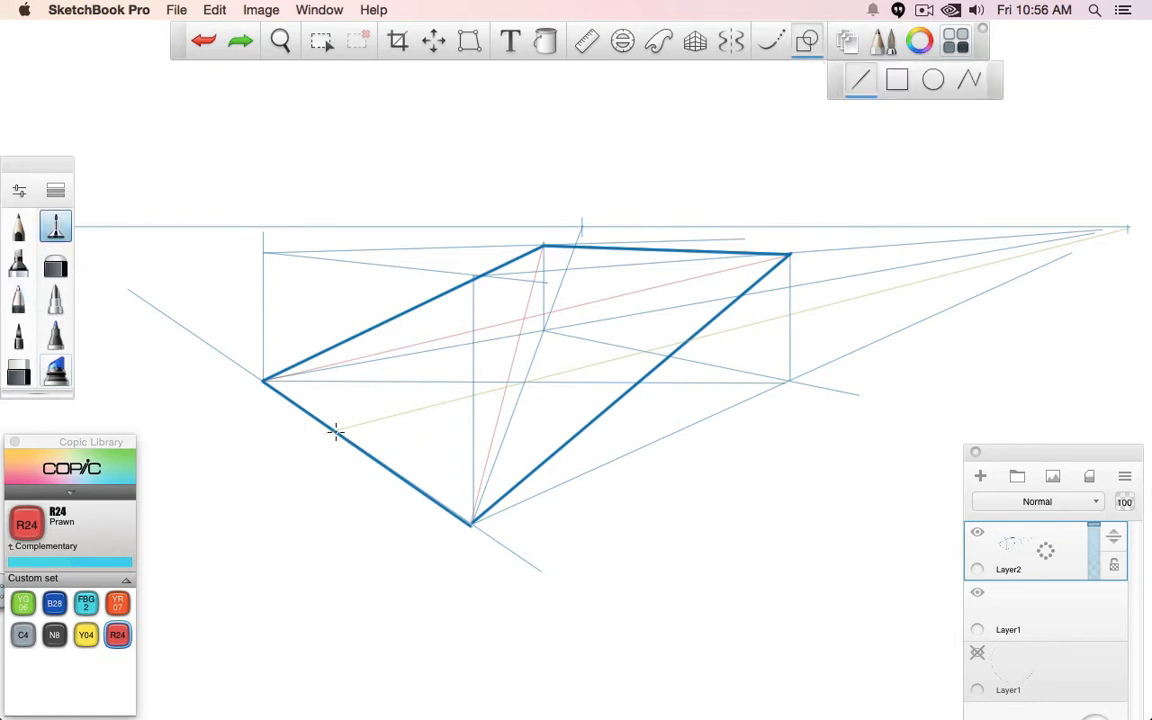
{"action": "left_click_drag", "start_coordinate": [334, 432], "coordinate": [643, 246]}
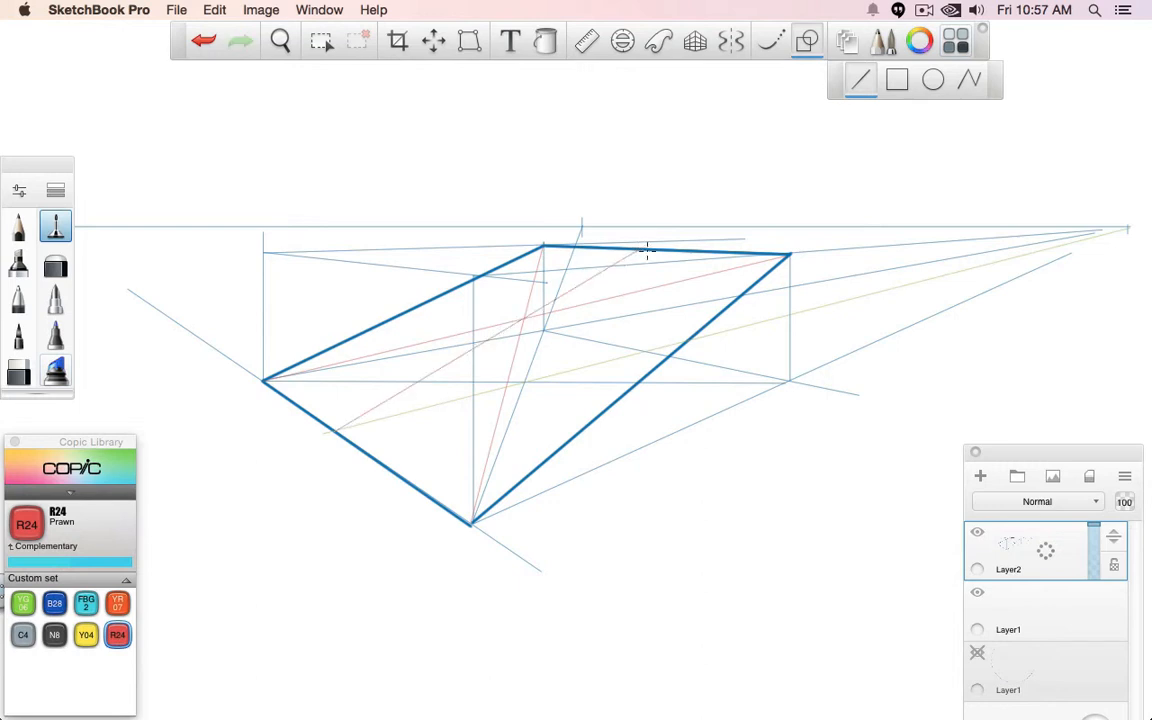
{"action": "left_click_drag", "start_coordinate": [642, 248], "coordinate": [642, 352]}
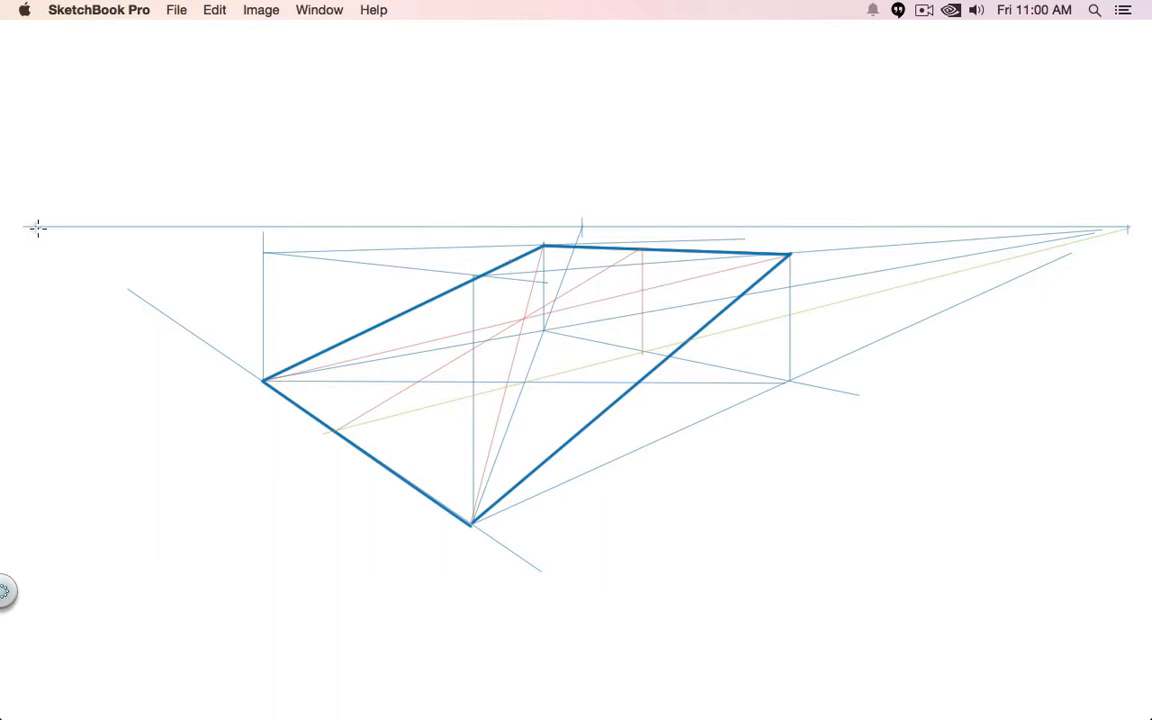
- Draw red guides from the left vanishing point across the tilted plane and a line linking its far and side edge midpoints
{"action": "left_click_drag", "start_coordinate": [34, 227], "coordinate": [651, 343]}
{"action": "left_click_drag", "start_coordinate": [684, 346], "coordinate": [685, 347]}
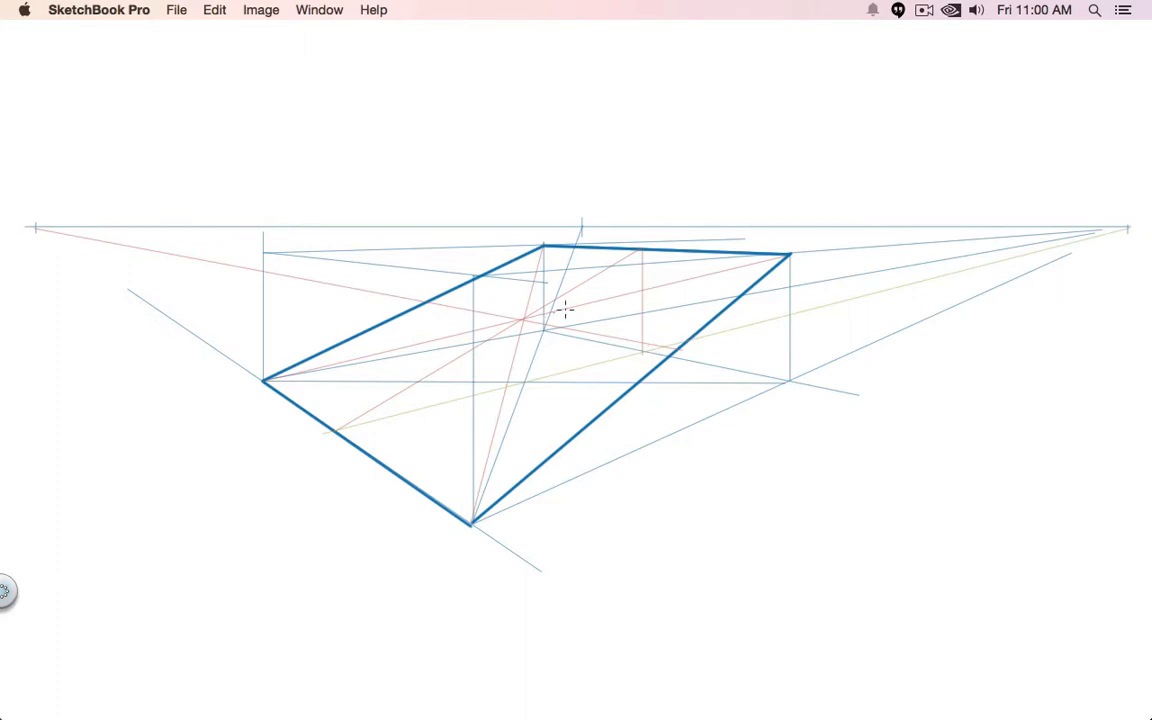
{"action": "left_click_drag", "start_coordinate": [642, 250], "coordinate": [677, 352]}
{"action": "left_click_drag", "start_coordinate": [35, 228], "coordinate": [702, 284]}
- Mark the half-ellipse's five key points on the tilted plane with red dots and draw a smooth red curve through them
{"action": "key", "text": "Tab"}
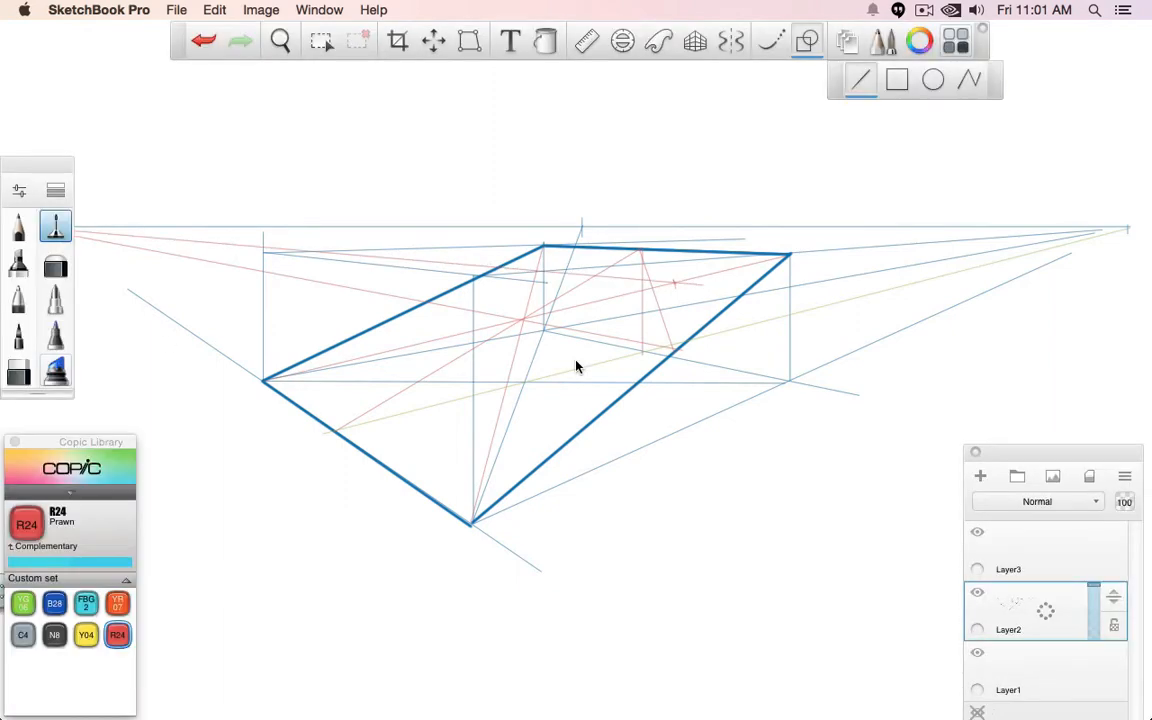
{"action": "key", "text": "Tab"}
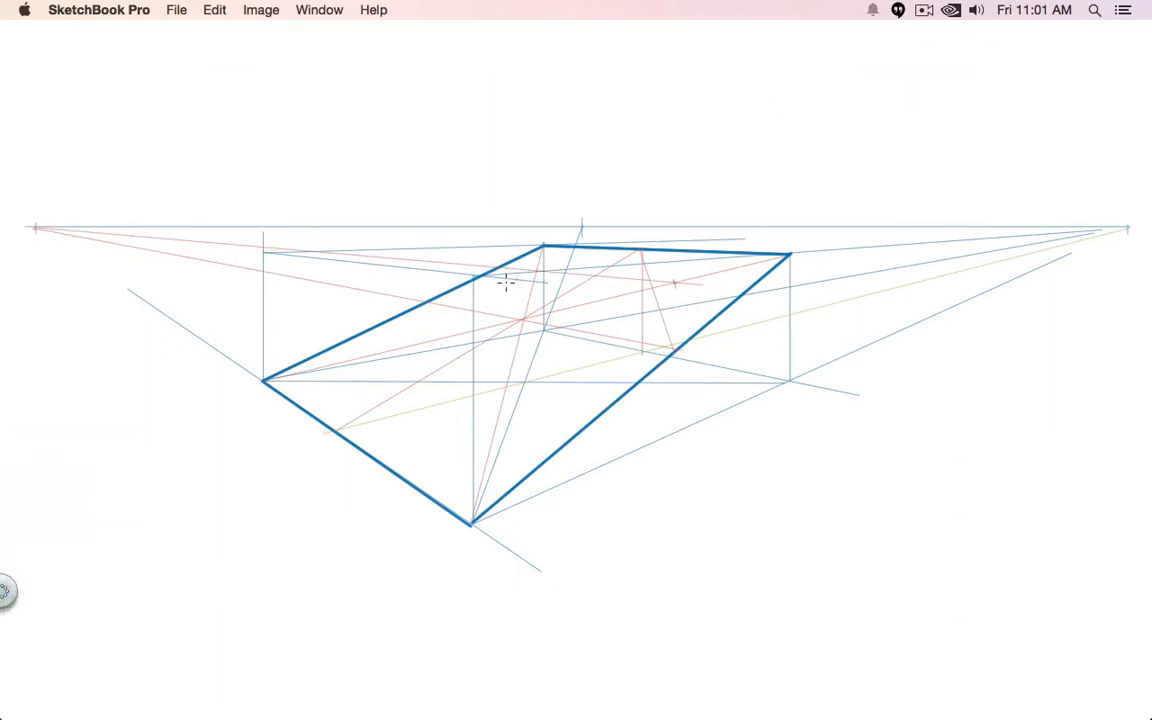
{"action": "left_click_drag", "start_coordinate": [263, 381], "coordinate": [264, 379]}
{"action": "left_click_drag", "start_coordinate": [537, 271], "coordinate": [534, 271]}
{"action": "left_click_drag", "start_coordinate": [640, 250], "coordinate": [675, 284]}
{"action": "left_click_drag", "start_coordinate": [470, 520], "coordinate": [471, 521]}
{"action": "key", "text": "Tab"}
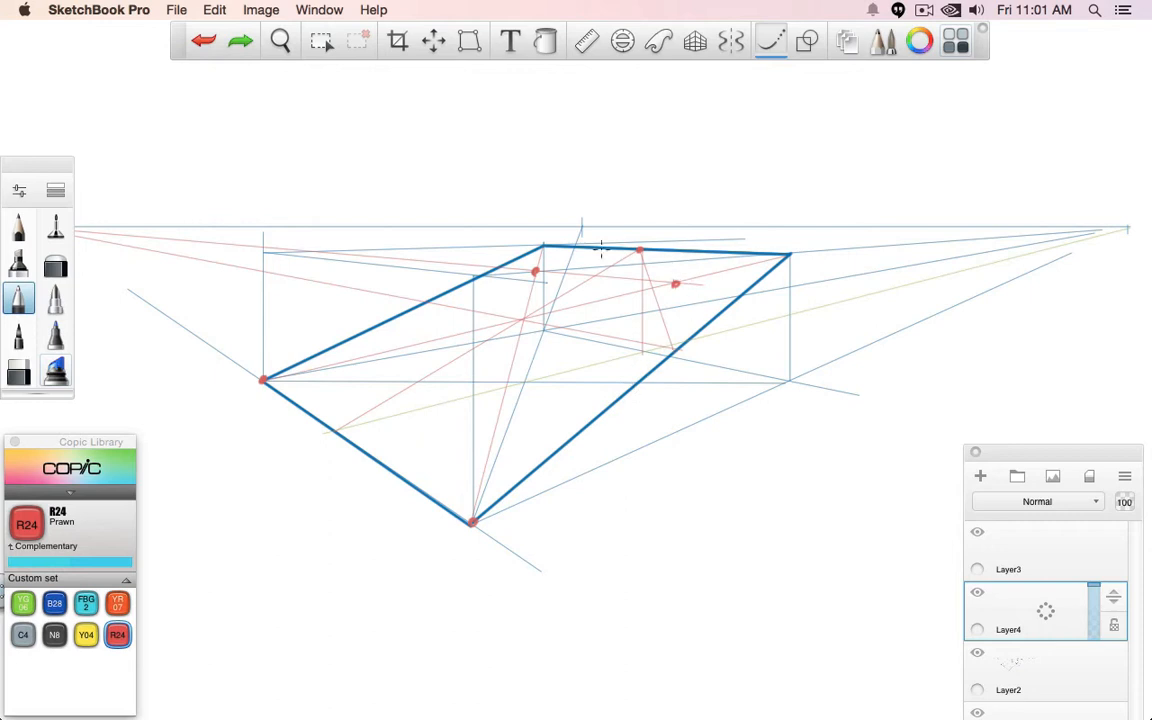
{"action": "mouse_move", "coordinate": [265, 378]}
{"action": "left_mouse_down"}
{"action": "mouse_move", "coordinate": [559, 261]}
{"action": "mouse_move", "coordinate": [647, 245]}
{"action": "mouse_move", "coordinate": [680, 252]}
{"action": "mouse_move", "coordinate": [695, 294]}
{"action": "mouse_move", "coordinate": [676, 332]}
{"action": "mouse_move", "coordinate": [596, 419]}
{"action": "mouse_move", "coordinate": [438, 538]}
{"action": "left_mouse_up"}
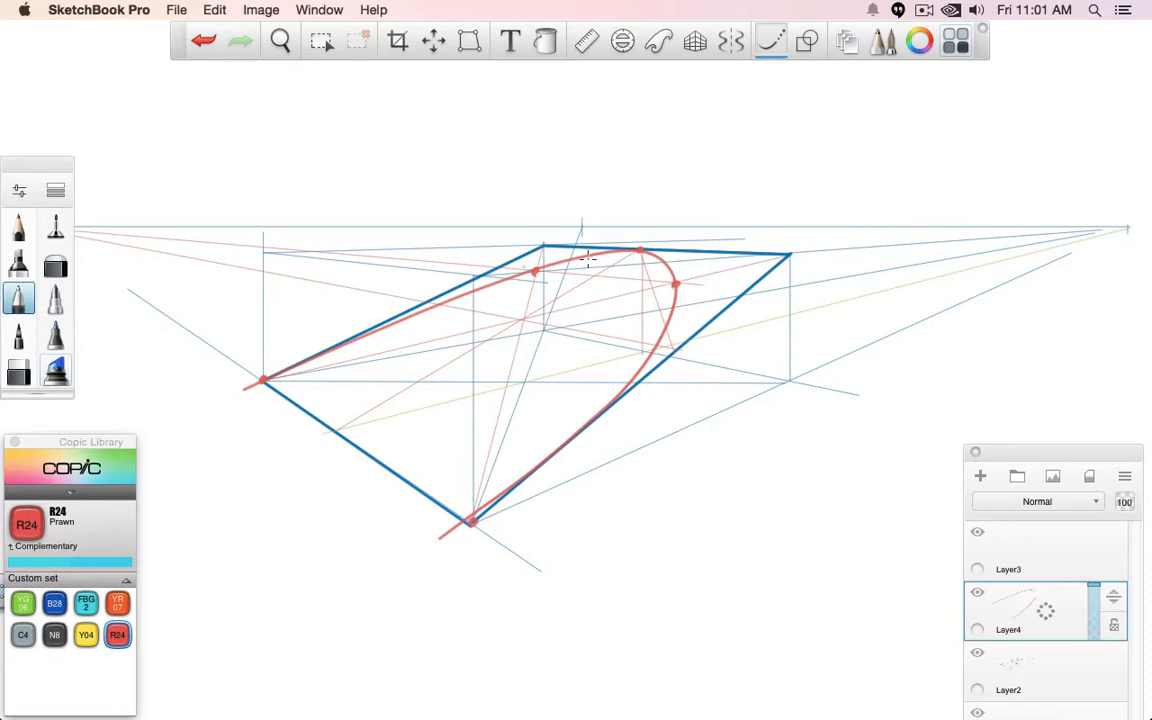
- Hatch the tilted plane's corner areas outside the curve with short red pen strokes
{"action": "left_click", "coordinate": [55, 226]}
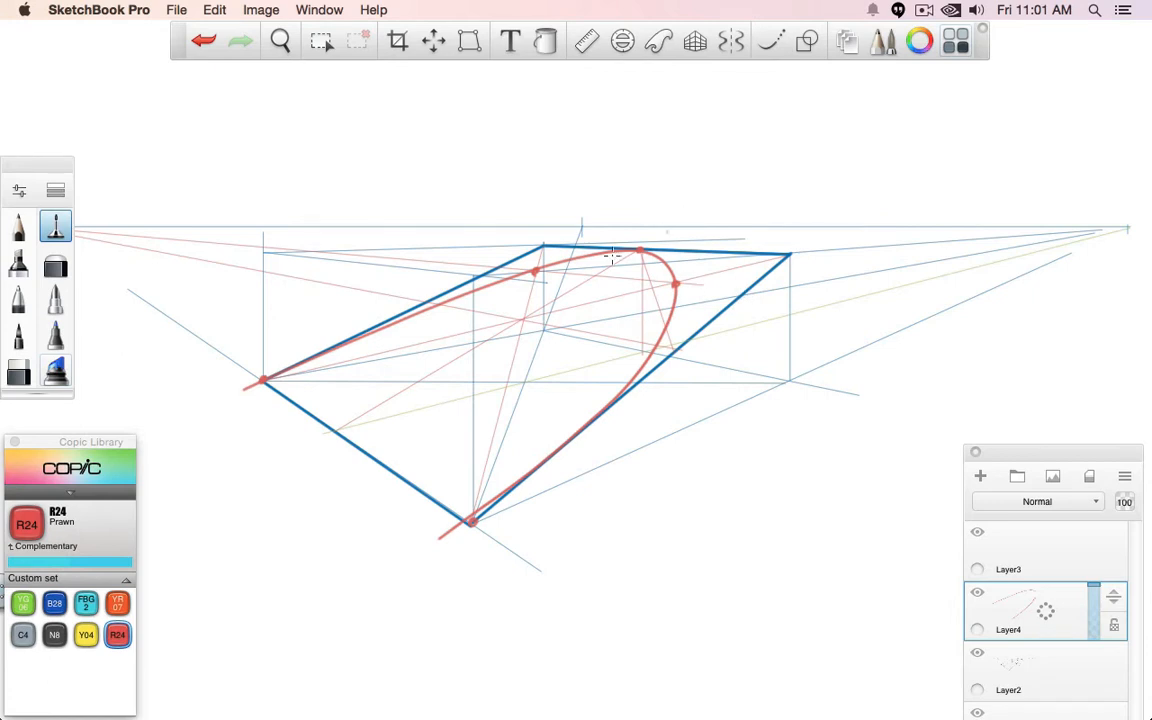
{"action": "left_click", "coordinate": [18, 297]}
{"action": "mouse_move", "coordinate": [666, 336]}
{"action": "left_mouse_down"}
{"action": "mouse_move", "coordinate": [673, 354]}
{"action": "mouse_move", "coordinate": [679, 345]}
{"action": "left_mouse_up"}
{"action": "left_click_drag", "start_coordinate": [682, 291], "coordinate": [684, 314]}
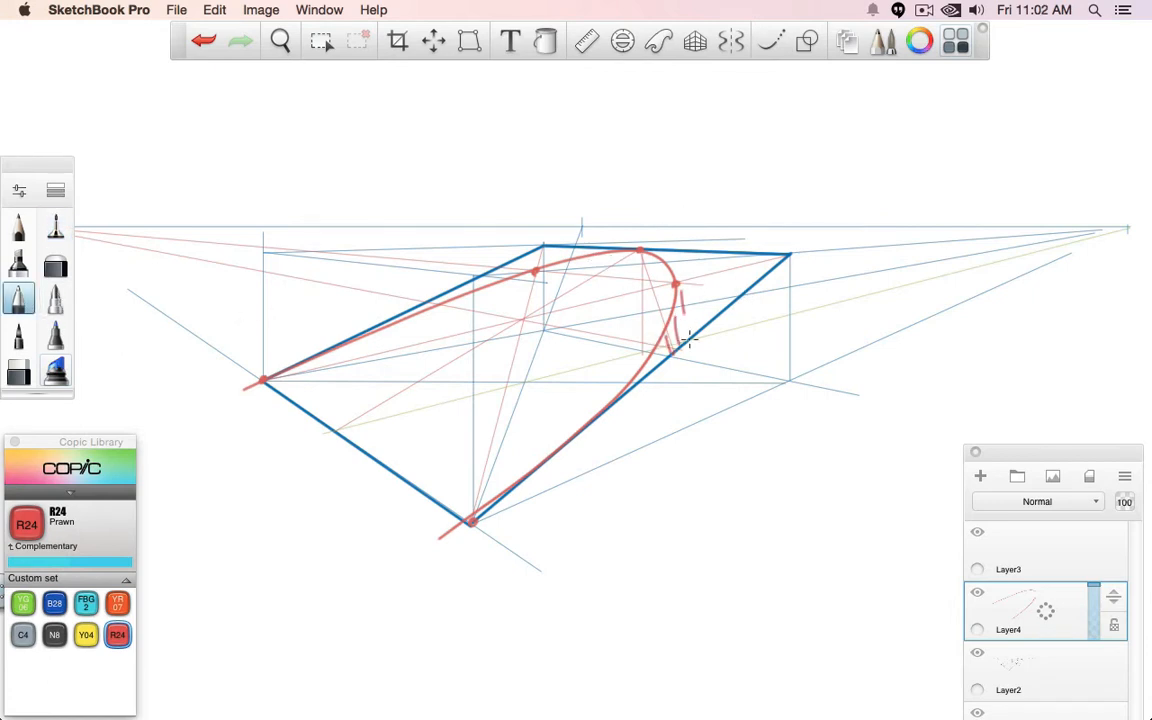
{"action": "left_click_drag", "start_coordinate": [693, 266], "coordinate": [682, 323]}
{"action": "mouse_move", "coordinate": [703, 266]}
{"action": "left_mouse_down"}
{"action": "mouse_move", "coordinate": [692, 316]}
{"action": "mouse_move", "coordinate": [703, 310]}
{"action": "left_mouse_up"}
{"action": "mouse_move", "coordinate": [727, 264]}
{"action": "left_mouse_down"}
{"action": "mouse_move", "coordinate": [717, 300]}
{"action": "mouse_move", "coordinate": [730, 288]}
{"action": "left_mouse_up"}
{"action": "left_click_drag", "start_coordinate": [751, 262], "coordinate": [745, 278]}
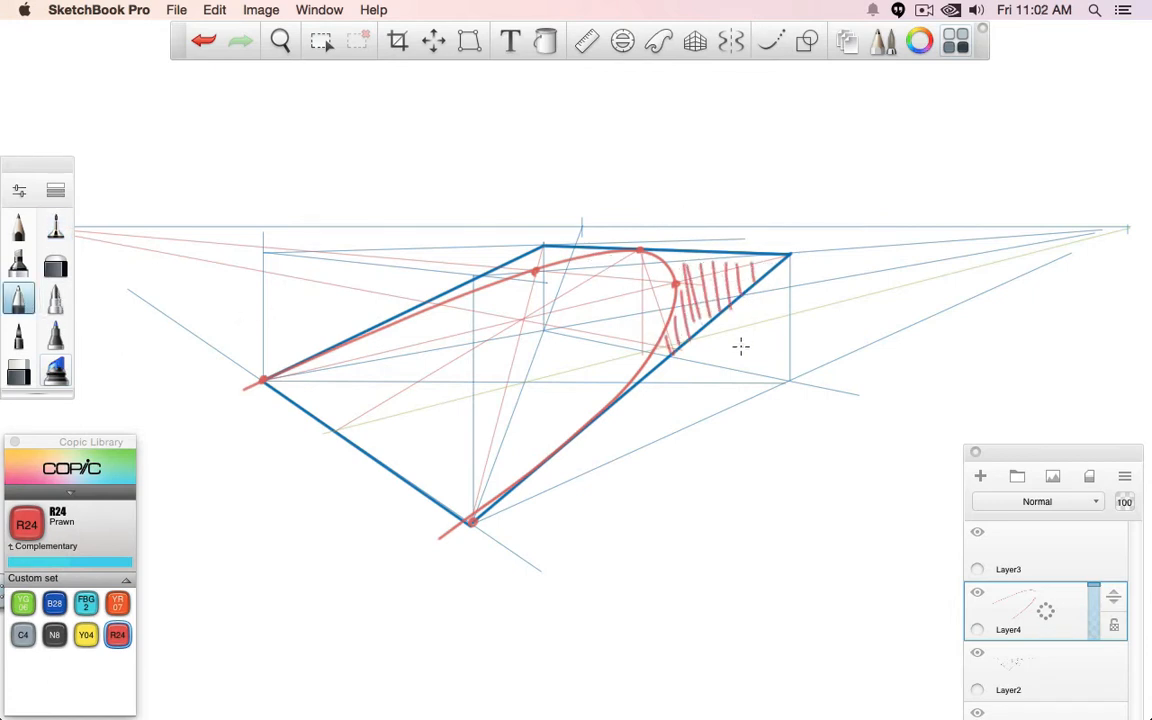
{"action": "mouse_move", "coordinate": [479, 275]}
{"action": "left_mouse_down"}
{"action": "mouse_move", "coordinate": [471, 288]}
{"action": "mouse_move", "coordinate": [488, 281]}
{"action": "left_mouse_up"}
{"action": "mouse_move", "coordinate": [514, 259]}
{"action": "left_mouse_down"}
{"action": "mouse_move", "coordinate": [507, 274]}
{"action": "mouse_move", "coordinate": [523, 268]}
{"action": "left_mouse_up"}
{"action": "mouse_move", "coordinate": [547, 251]}
{"action": "left_mouse_down"}
{"action": "mouse_move", "coordinate": [541, 264]}
{"action": "mouse_move", "coordinate": [556, 260]}
{"action": "left_mouse_up"}
{"action": "left_click_drag", "start_coordinate": [572, 247], "coordinate": [568, 257]}
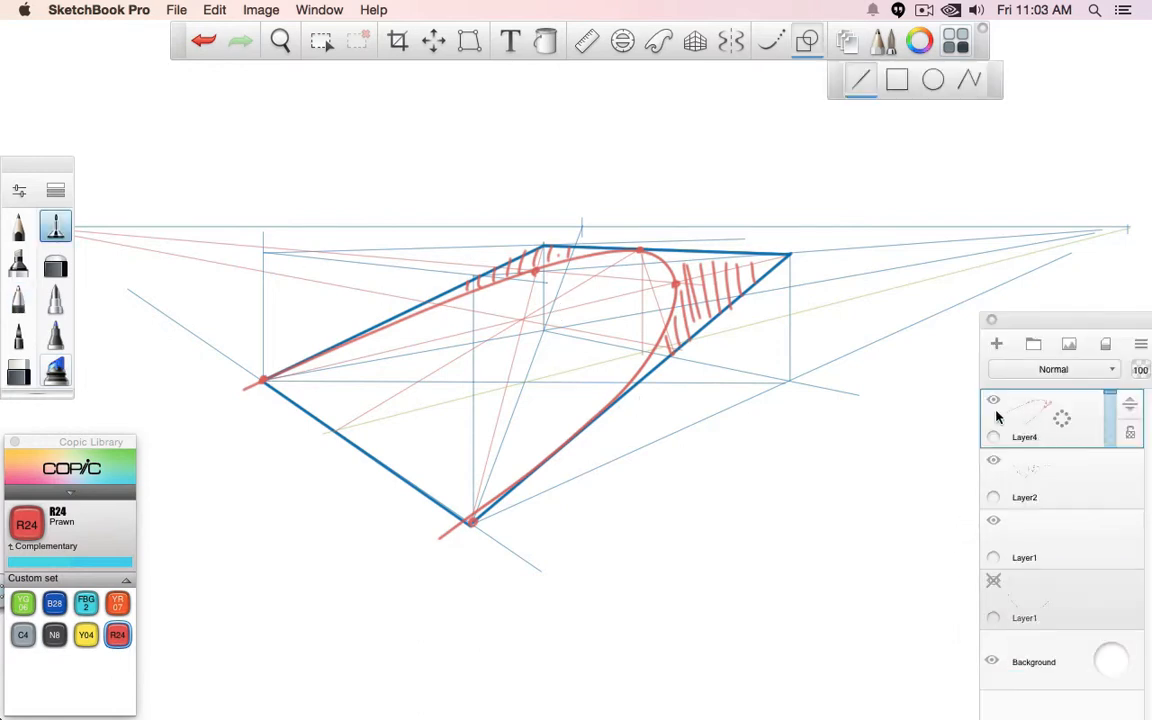
- Hide Layer4 and trace the box's four vertical edges in thin B28 blue lines on a new layer
{"action": "left_click", "coordinate": [995, 404]}
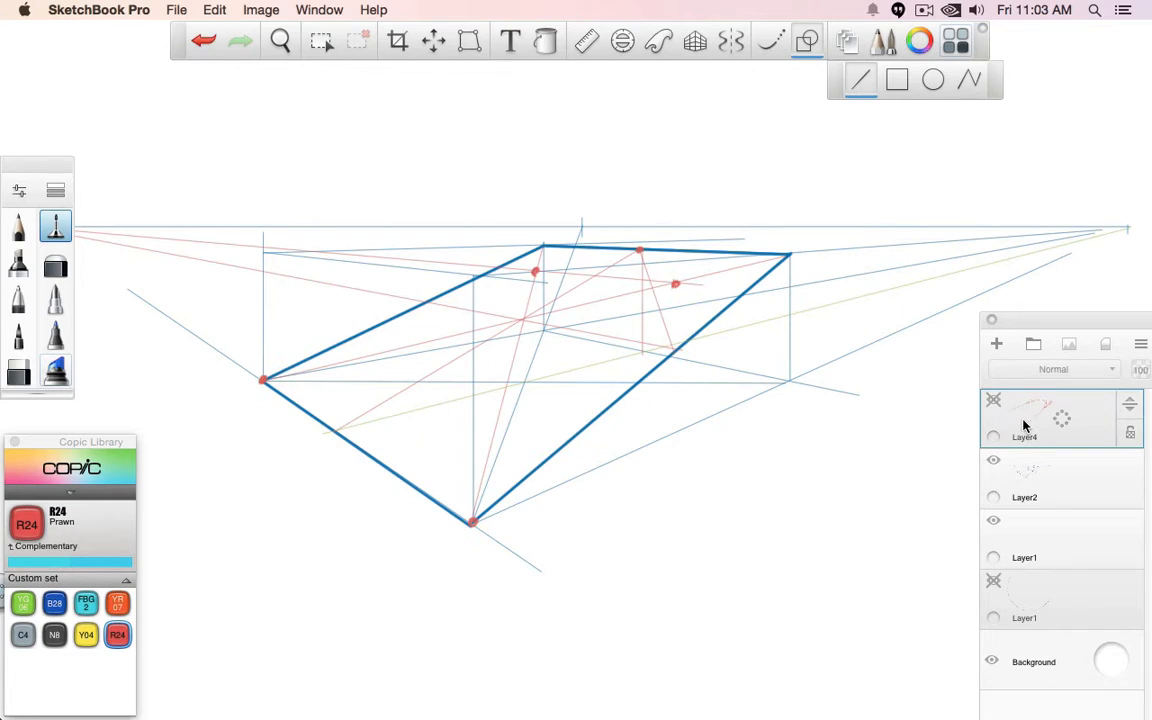
{"action": "left_click", "coordinate": [54, 603]}
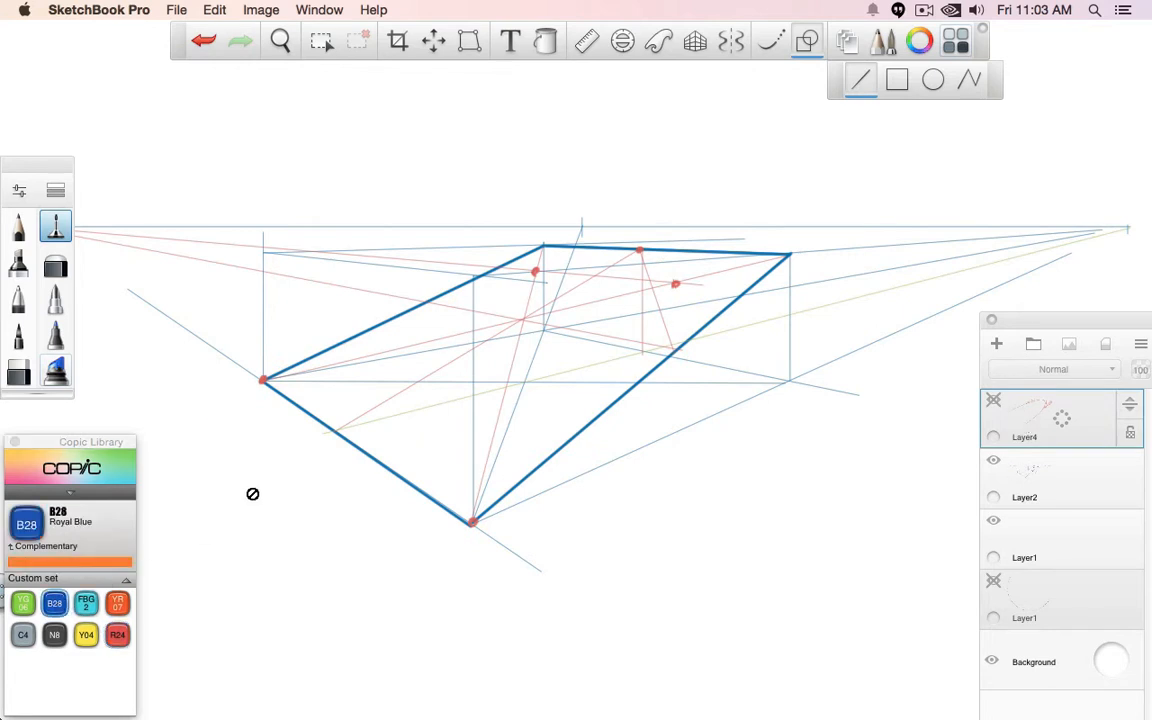
{"action": "key", "text": "super+l"}
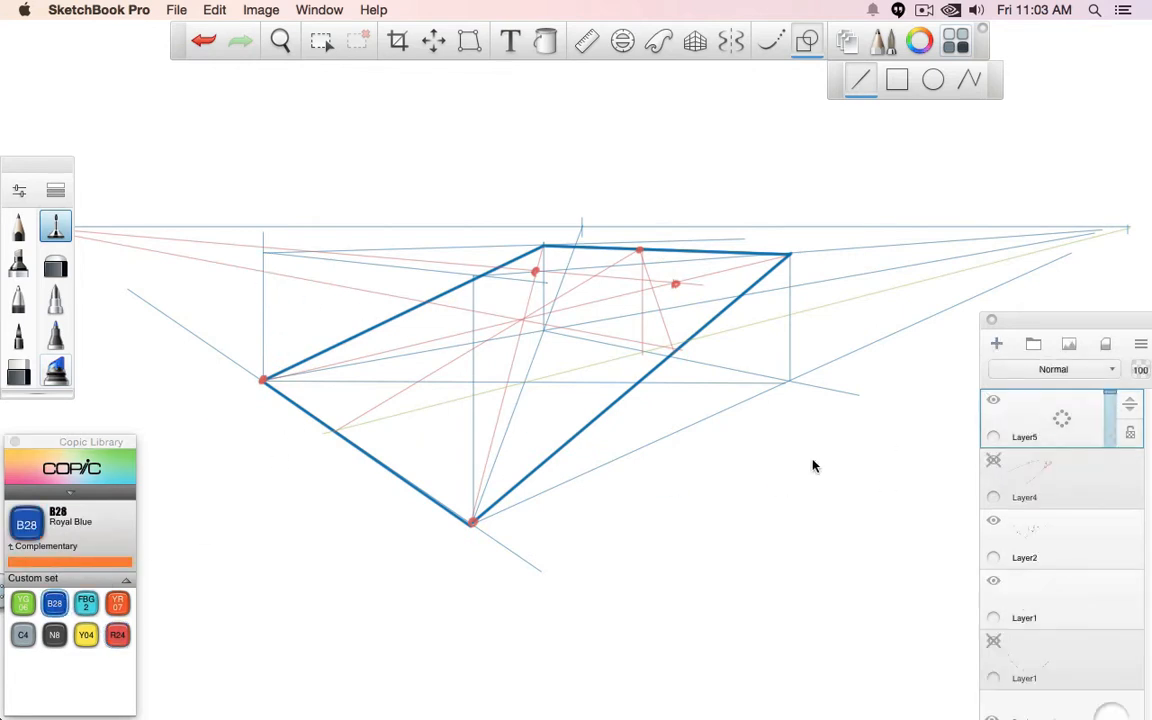
{"action": "left_click_drag", "start_coordinate": [264, 250], "coordinate": [263, 380]}
{"action": "left_click_drag", "start_coordinate": [474, 276], "coordinate": [474, 521]}
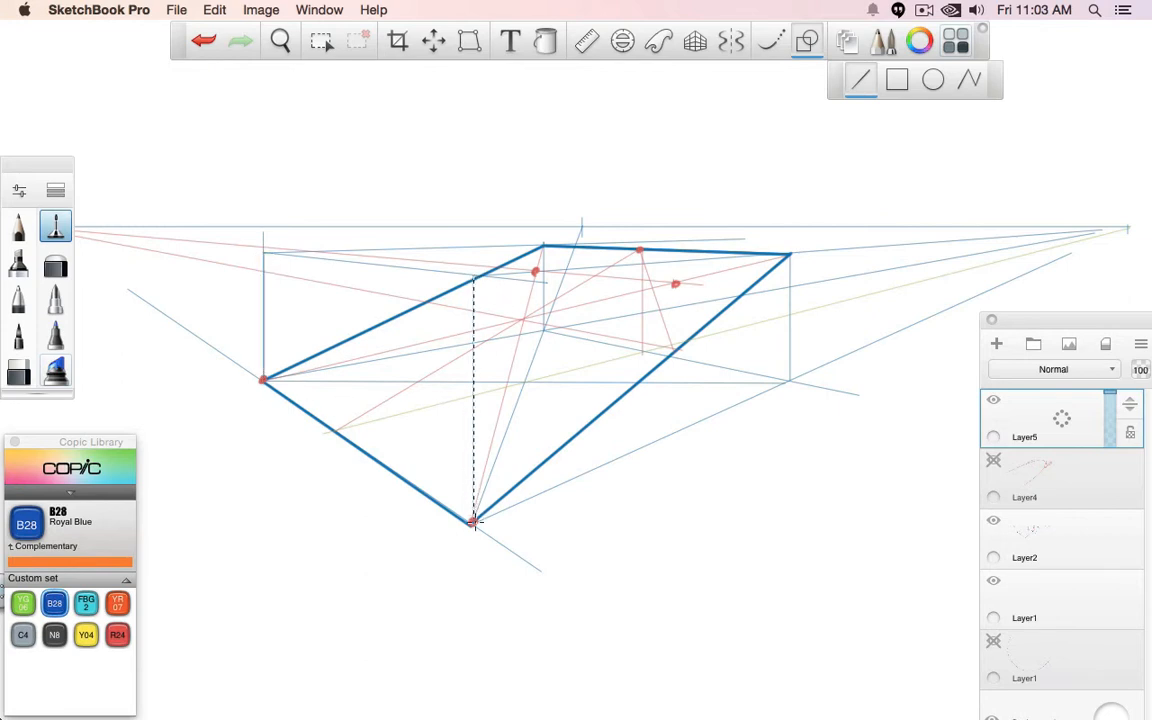
{"action": "left_click_drag", "start_coordinate": [790, 257], "coordinate": [790, 381]}
{"action": "left_click_drag", "start_coordinate": [545, 244], "coordinate": [545, 313]}
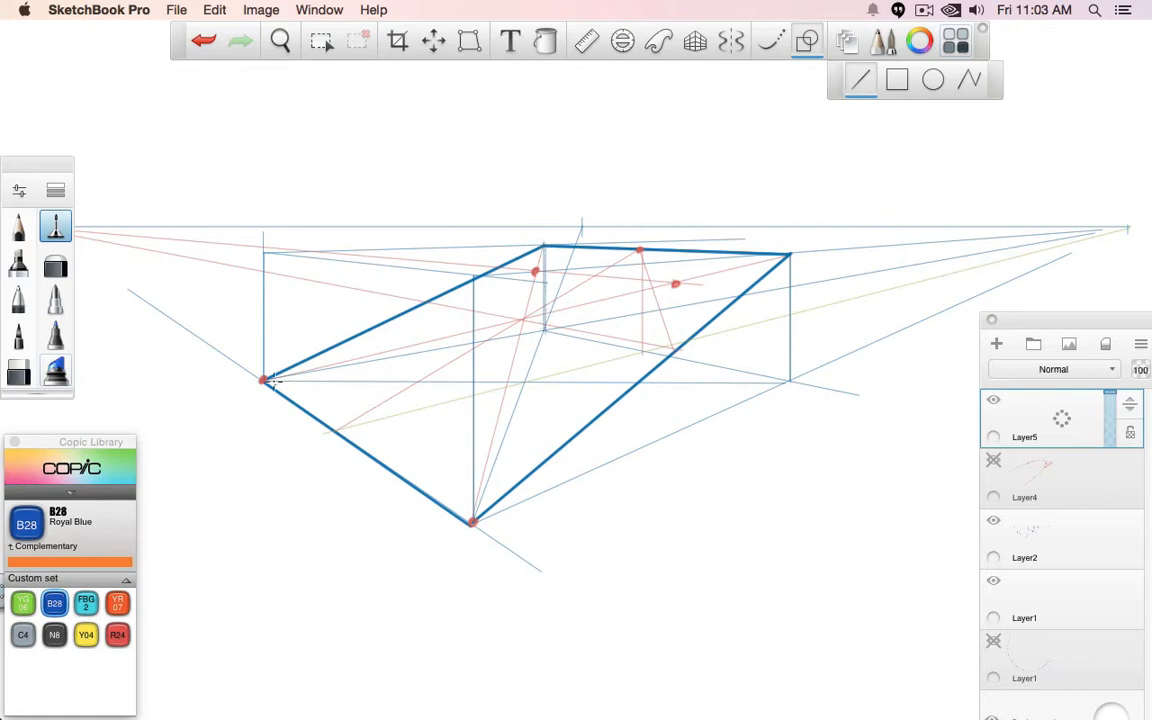
- Trace the box's top and bottom edges that recede towards the right vanishing point on its two long sides
{"action": "left_click_drag", "start_coordinate": [262, 380], "coordinate": [545, 329]}
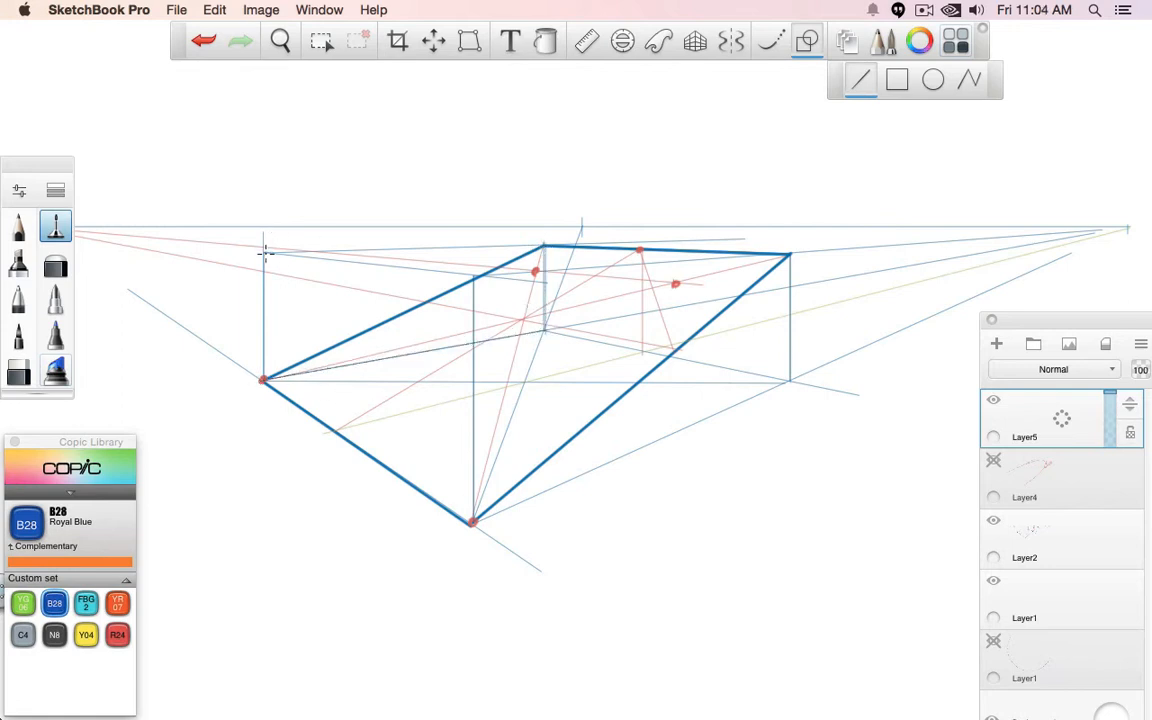
{"action": "left_click_drag", "start_coordinate": [264, 252], "coordinate": [545, 245]}
{"action": "left_click_drag", "start_coordinate": [474, 275], "coordinate": [790, 250]}
{"action": "left_click_drag", "start_coordinate": [472, 520], "coordinate": [786, 380]}
- Hide Layer2 and draw the box's remaining top and bottom edges that recede towards the left vanishing point
{"action": "left_click", "coordinate": [993, 520]}
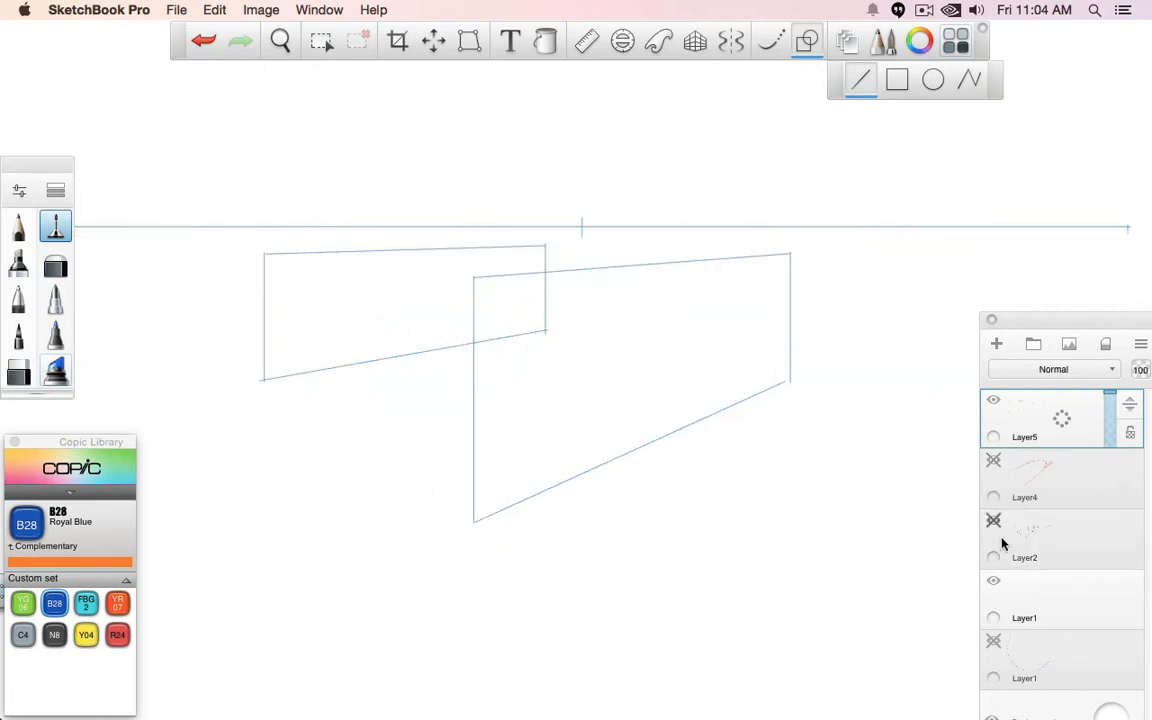
{"action": "left_click_drag", "start_coordinate": [571, 338], "coordinate": [790, 380]}
{"action": "left_click_drag", "start_coordinate": [789, 251], "coordinate": [546, 244]}
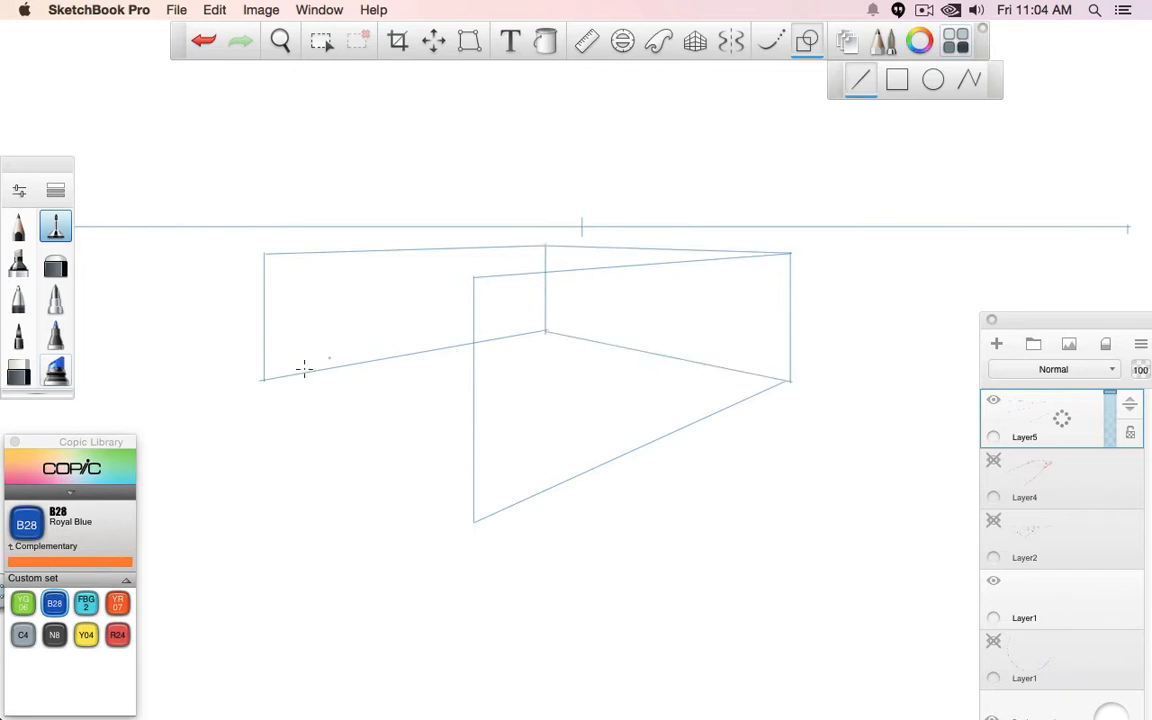
{"action": "left_click_drag", "start_coordinate": [468, 520], "coordinate": [472, 520]}
{"action": "left_click_drag", "start_coordinate": [475, 280], "coordinate": [260, 250]}
- Draw both diagonals of the box's base and the side-to-side diagonal of its top face
{"action": "key", "text": "Tab"}
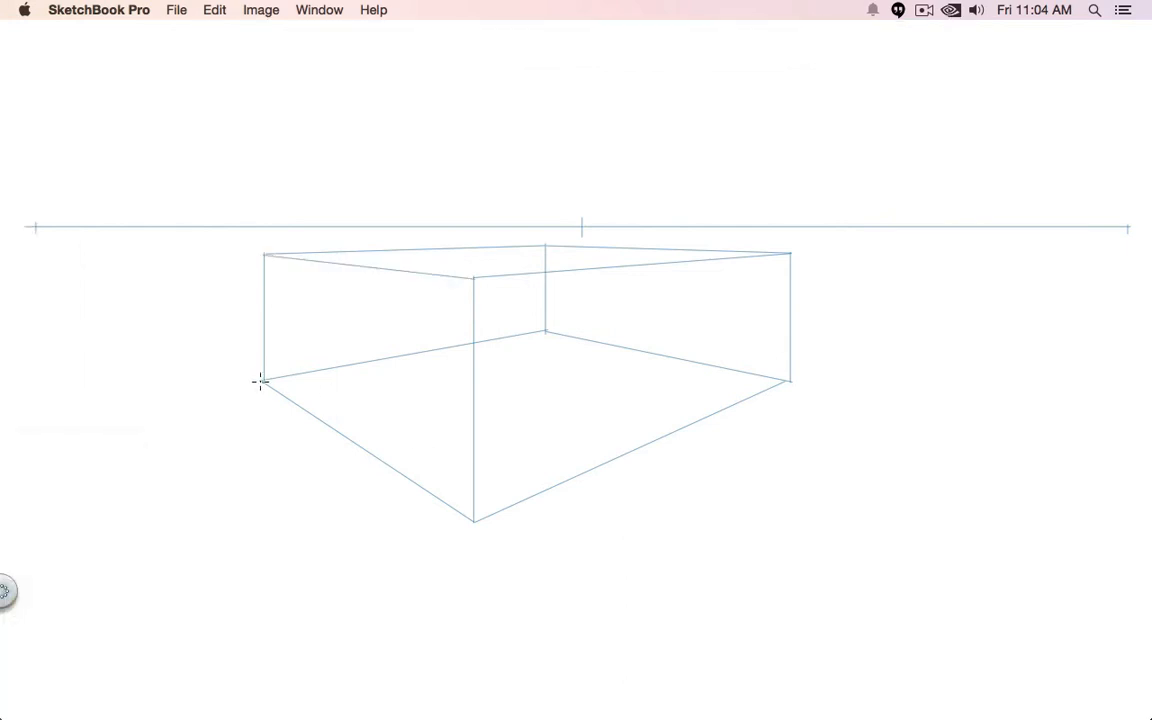
{"action": "left_click_drag", "start_coordinate": [259, 381], "coordinate": [787, 381]}
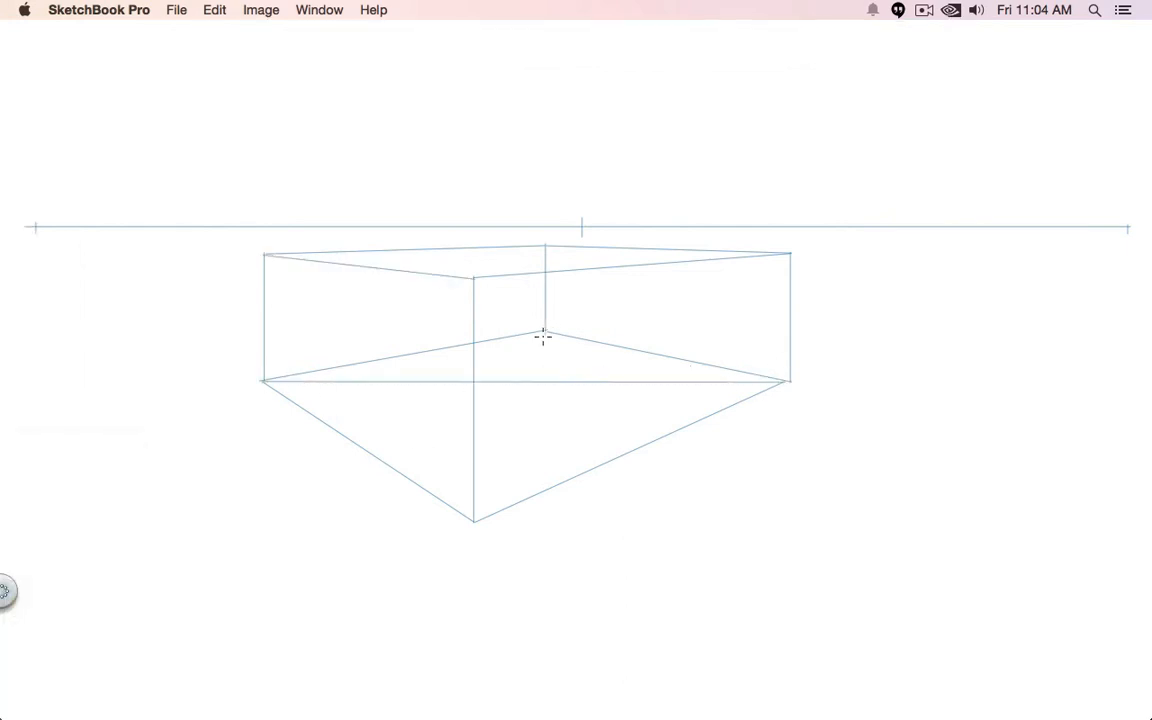
{"action": "left_click_drag", "start_coordinate": [543, 336], "coordinate": [474, 520]}
{"action": "left_click_drag", "start_coordinate": [468, 256], "coordinate": [788, 254]}
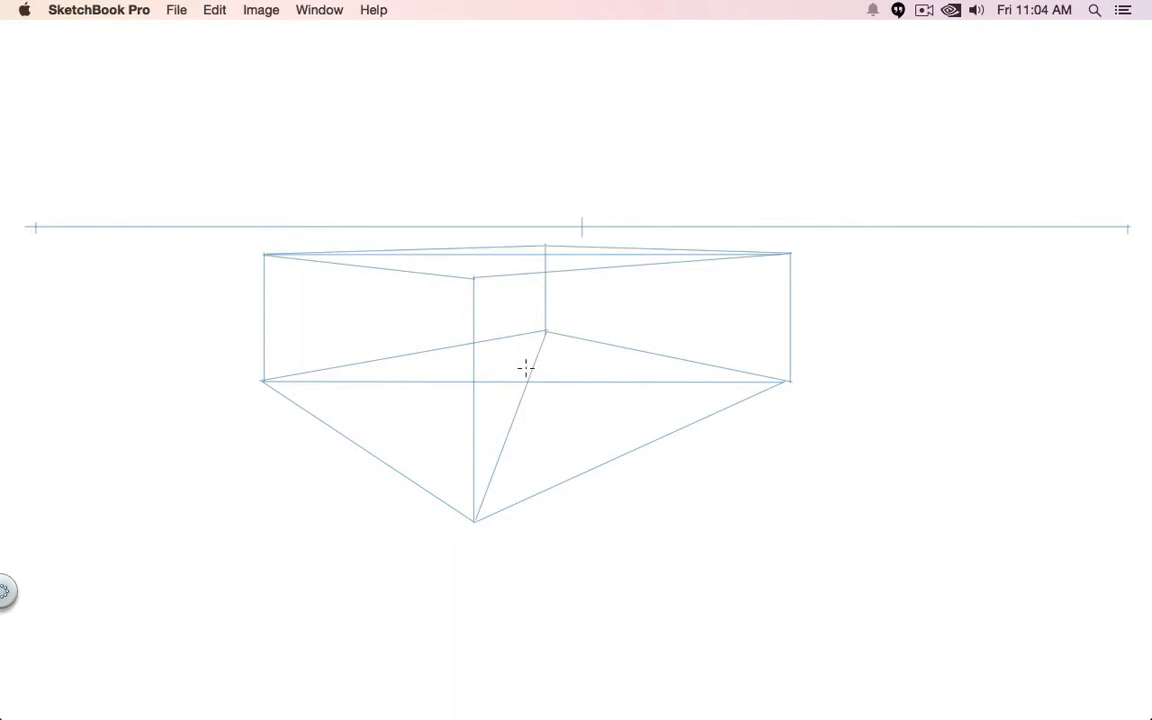
- Construct the vertical plane through the box's centre: centre vertical, base line from the left vanishing point, side verticals and top line
{"action": "left_click_drag", "start_coordinate": [527, 380], "coordinate": [535, 252]}
{"action": "left_click_drag", "start_coordinate": [36, 228], "coordinate": [737, 463]}
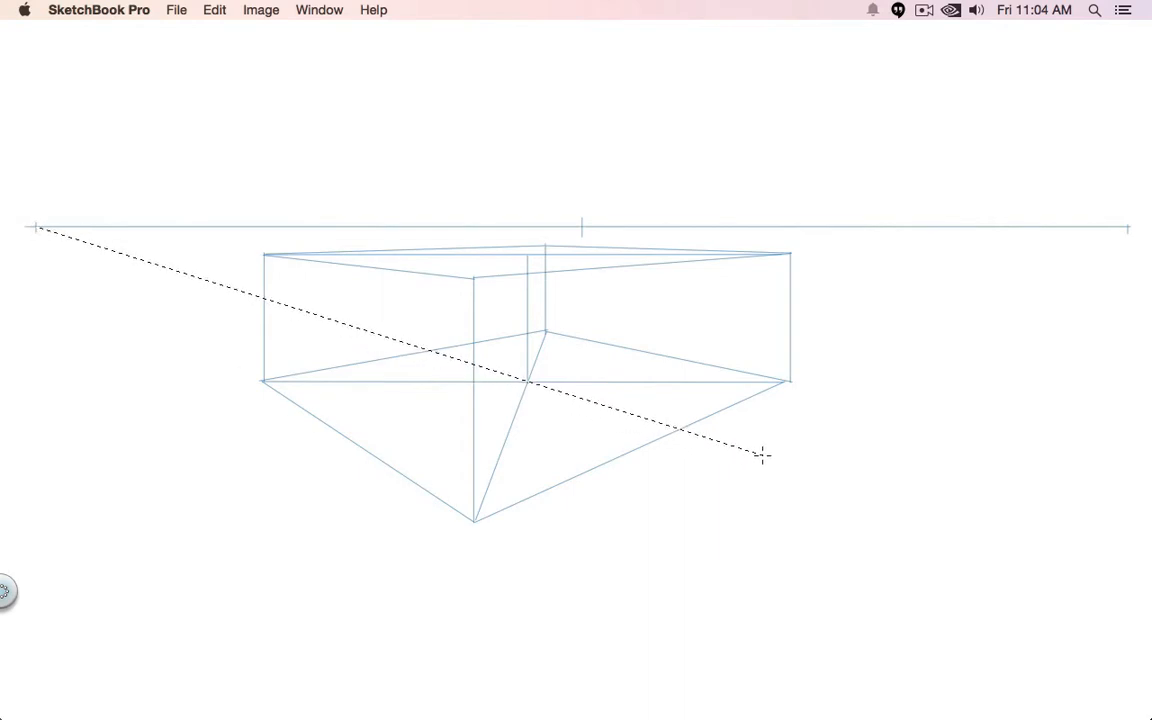
{"action": "left_click_drag", "start_coordinate": [762, 455], "coordinate": [760, 458]}
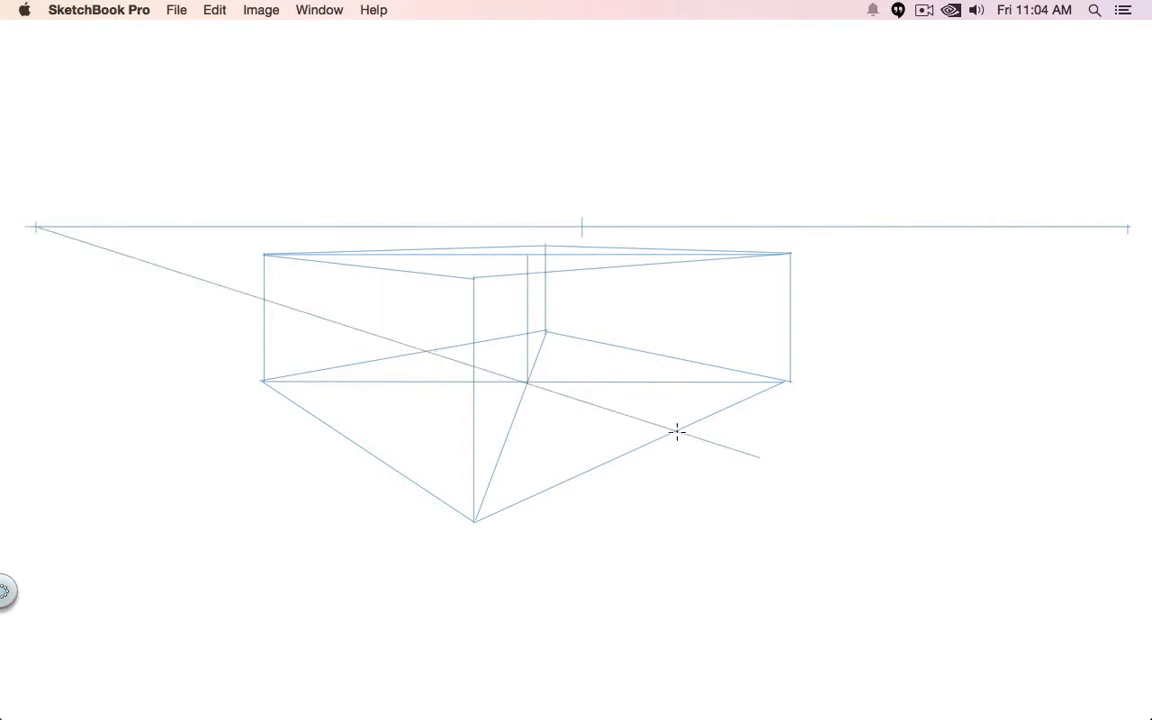
{"action": "left_click_drag", "start_coordinate": [677, 431], "coordinate": [689, 258]}
{"action": "left_click_drag", "start_coordinate": [427, 350], "coordinate": [673, 255]}
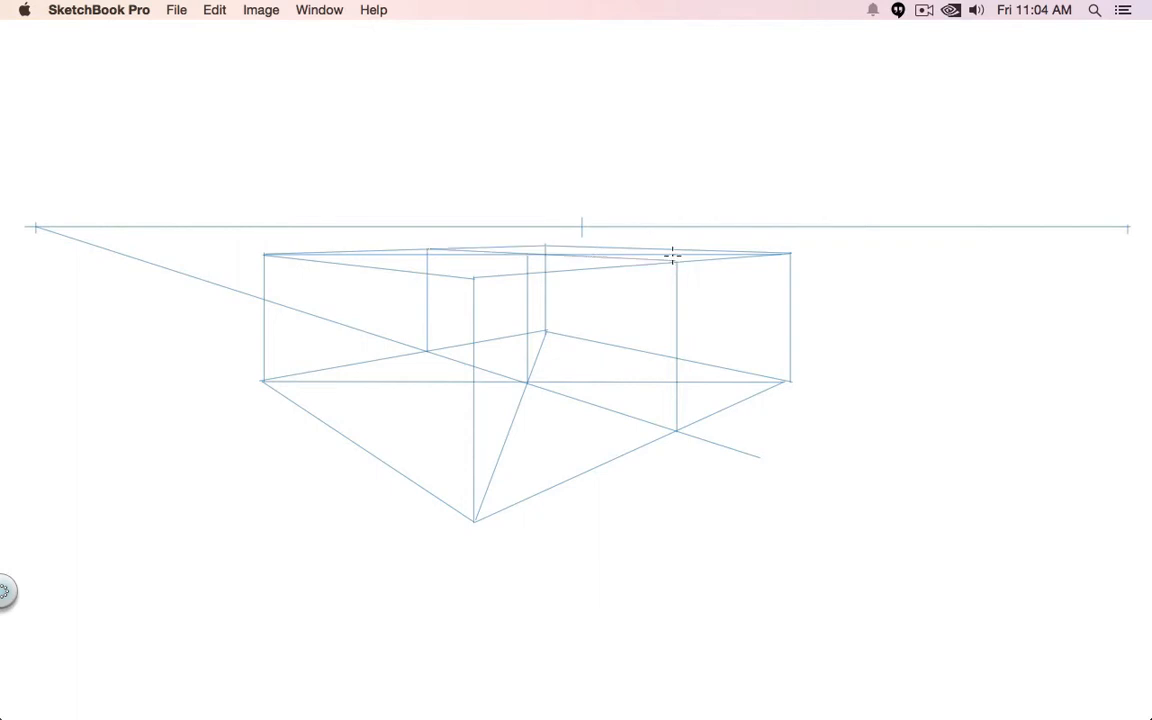
- Outline the vertical centre plane inside the box with thicker B28 blue lines along all four sides
{"action": "key", "text": "Tab"}
{"action": "left_click", "coordinate": [61, 308]}
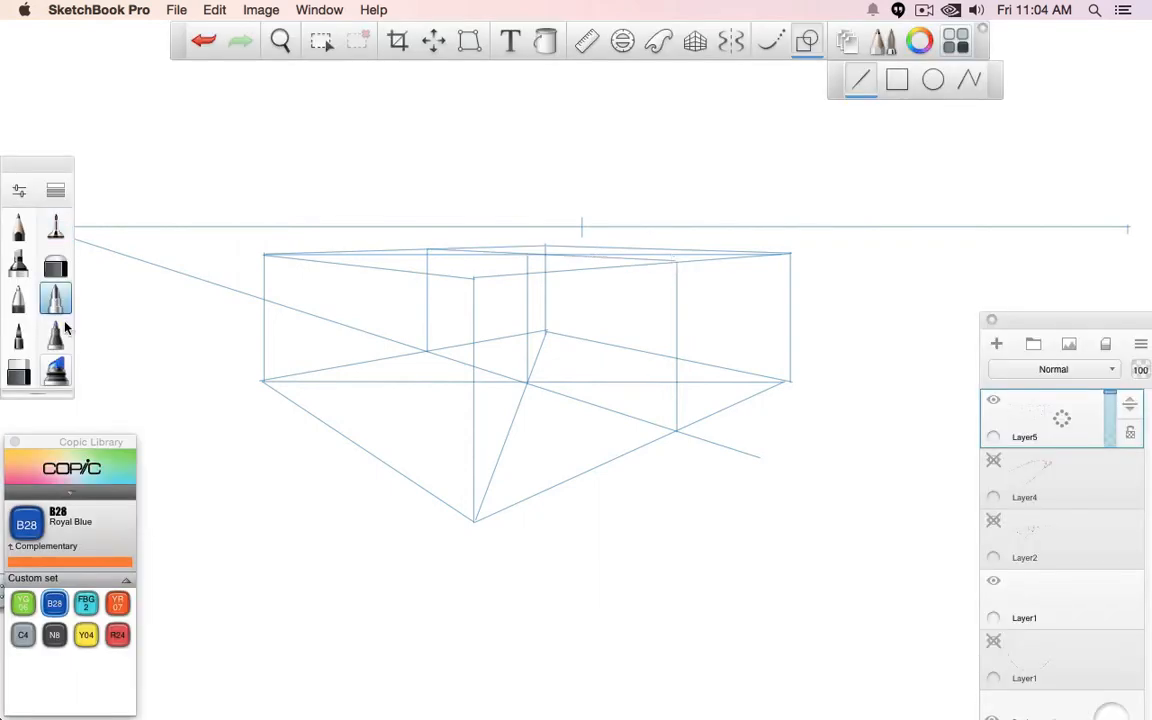
{"action": "left_click", "coordinate": [28, 308]}
{"action": "key", "text": "Tab"}
{"action": "left_click_drag", "start_coordinate": [427, 250], "coordinate": [427, 352]}
{"action": "mouse_move", "coordinate": [677, 262]}
{"action": "left_mouse_down"}
{"action": "mouse_move", "coordinate": [677, 425]}
{"action": "mouse_move", "coordinate": [535, 372]}
{"action": "mouse_move", "coordinate": [427, 352]}
{"action": "left_mouse_up"}
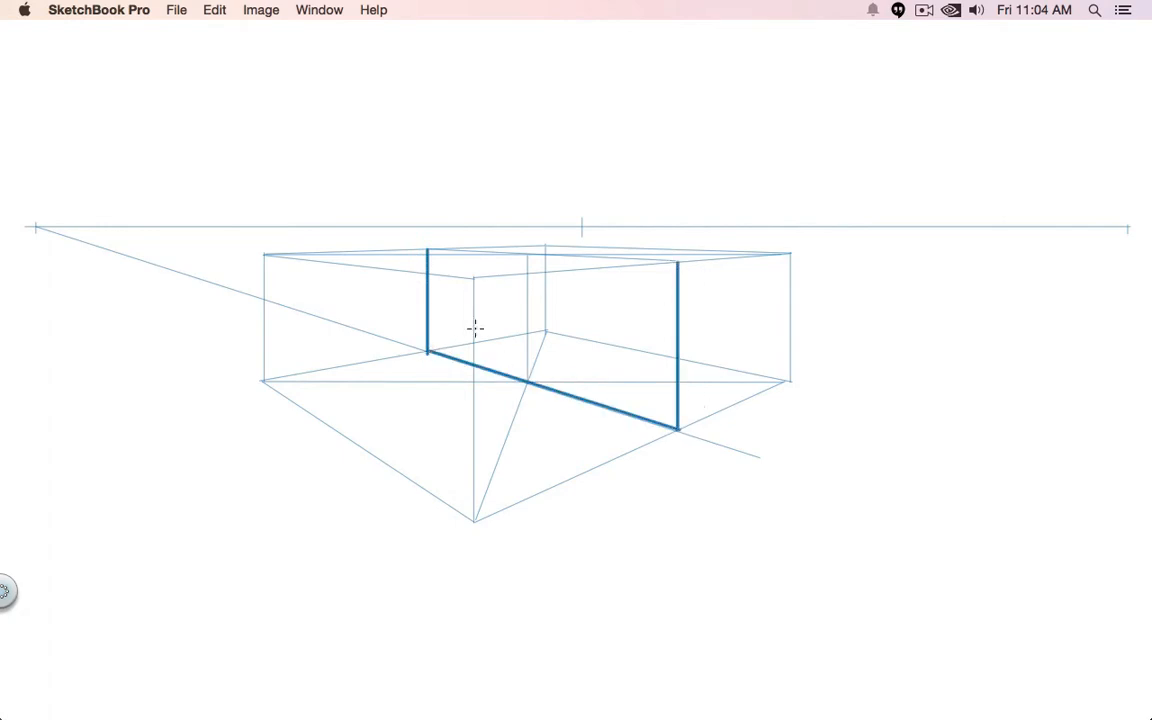
{"action": "left_click_drag", "start_coordinate": [677, 262], "coordinate": [429, 248]}
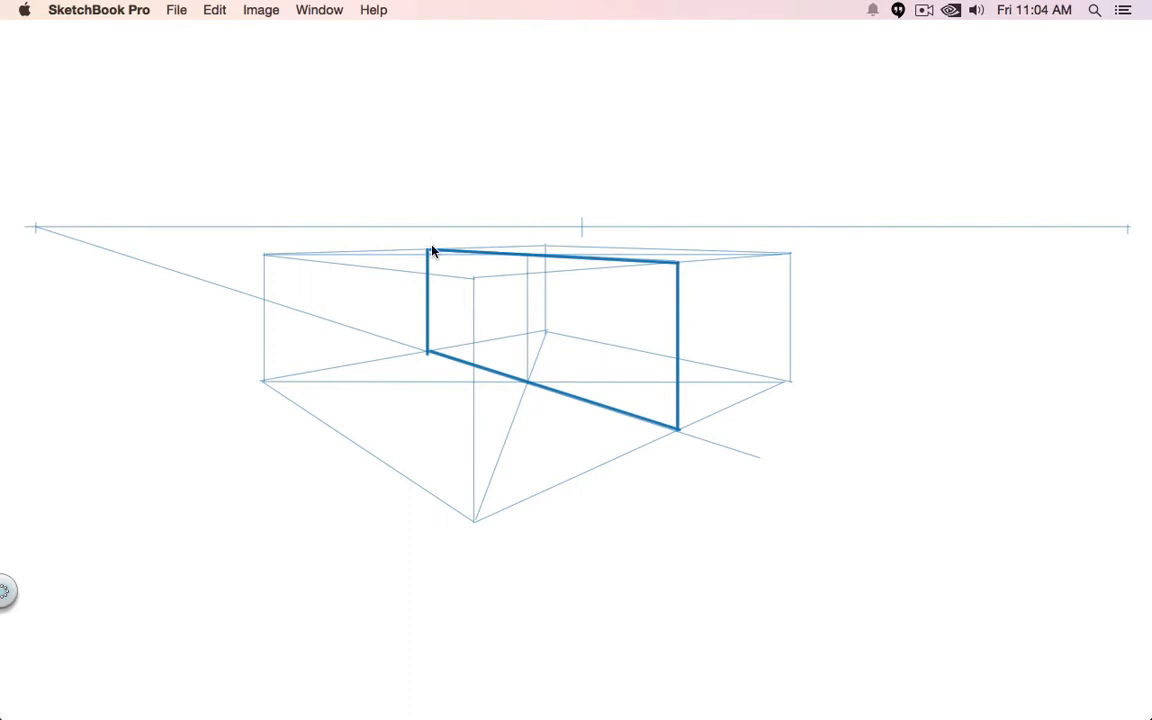
- Draw the centre plane's two diagonals and a vertical through their crossing in thin R24 red lines
{"action": "key", "text": "Tab"}
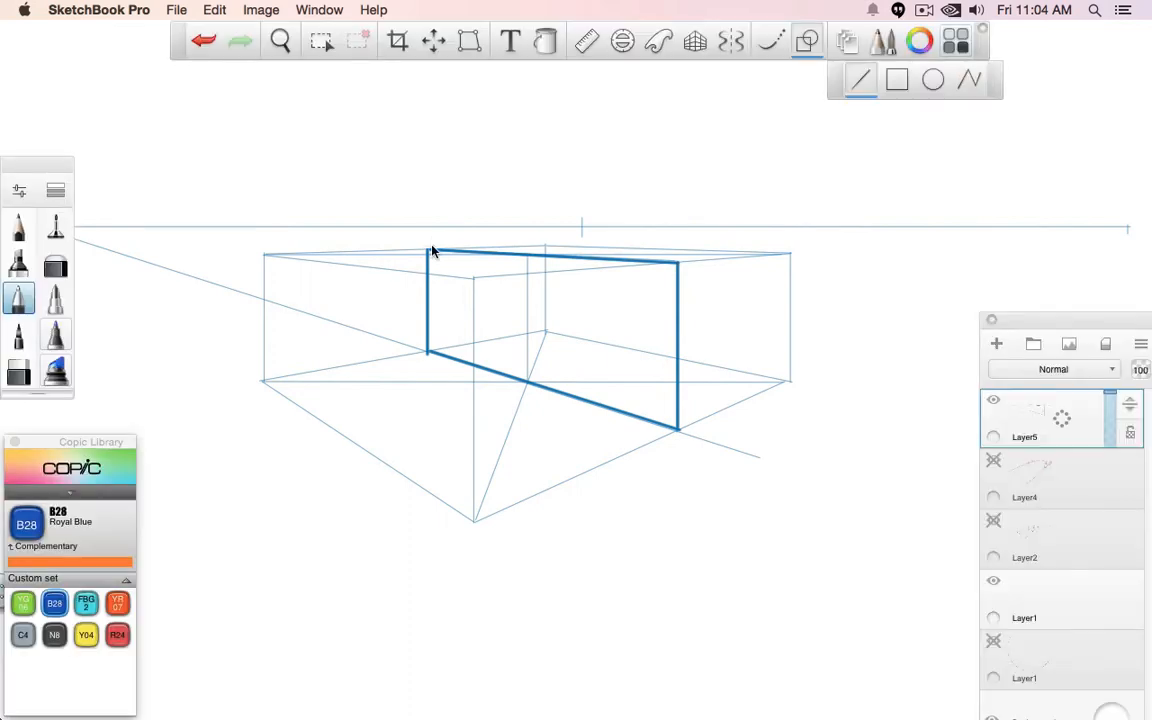
{"action": "left_click", "coordinate": [117, 634]}
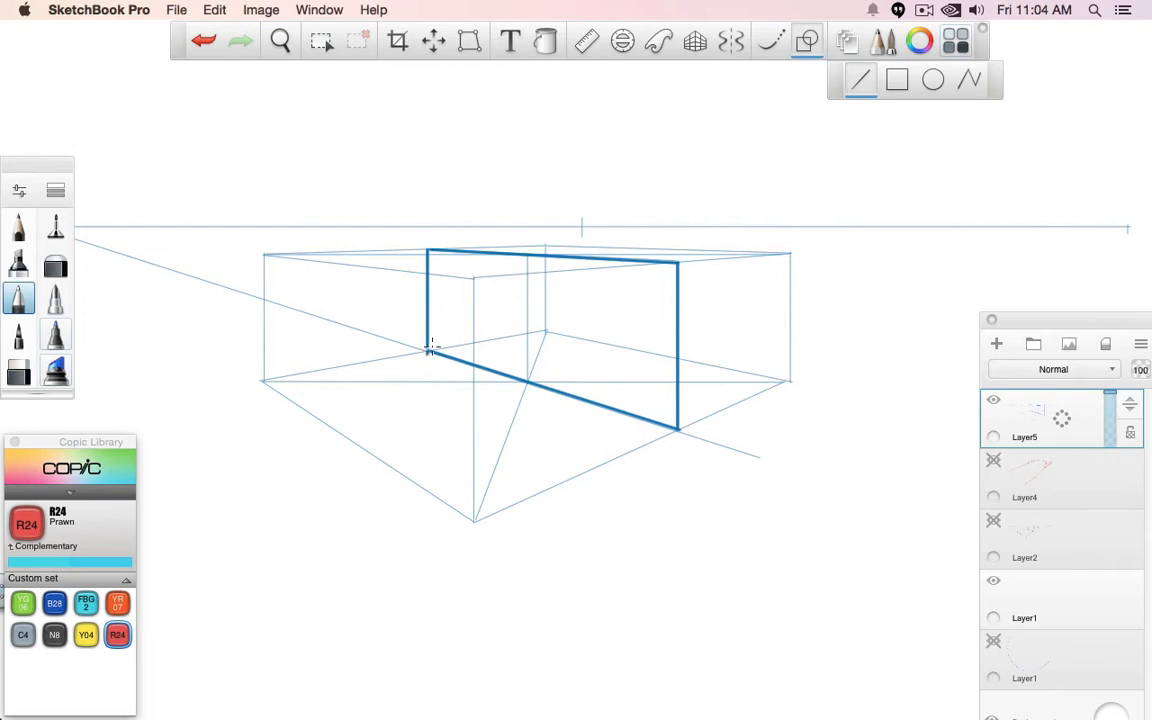
{"action": "left_click_drag", "start_coordinate": [427, 350], "coordinate": [677, 262]}
{"action": "key", "text": "super+z"}
{"action": "key", "text": "2"}
{"action": "left_click_drag", "start_coordinate": [429, 250], "coordinate": [677, 428]}
{"action": "left_click_drag", "start_coordinate": [427, 351], "coordinate": [677, 262]}
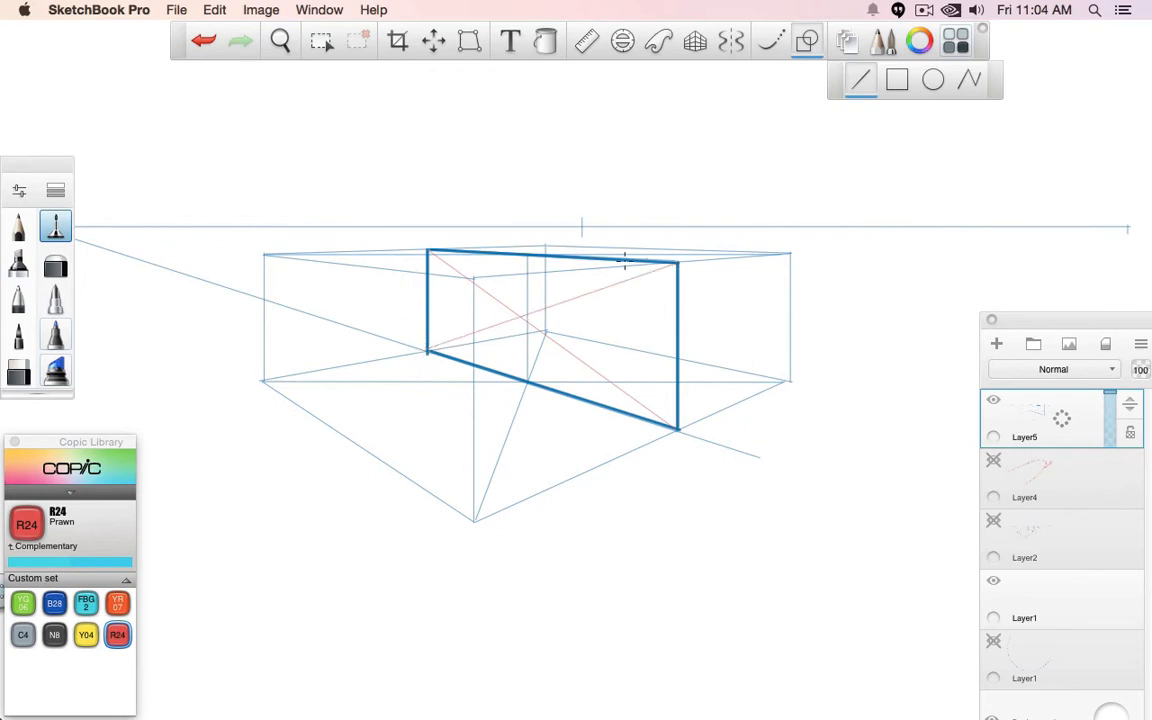
{"action": "left_click_drag", "start_coordinate": [518, 256], "coordinate": [521, 380]}
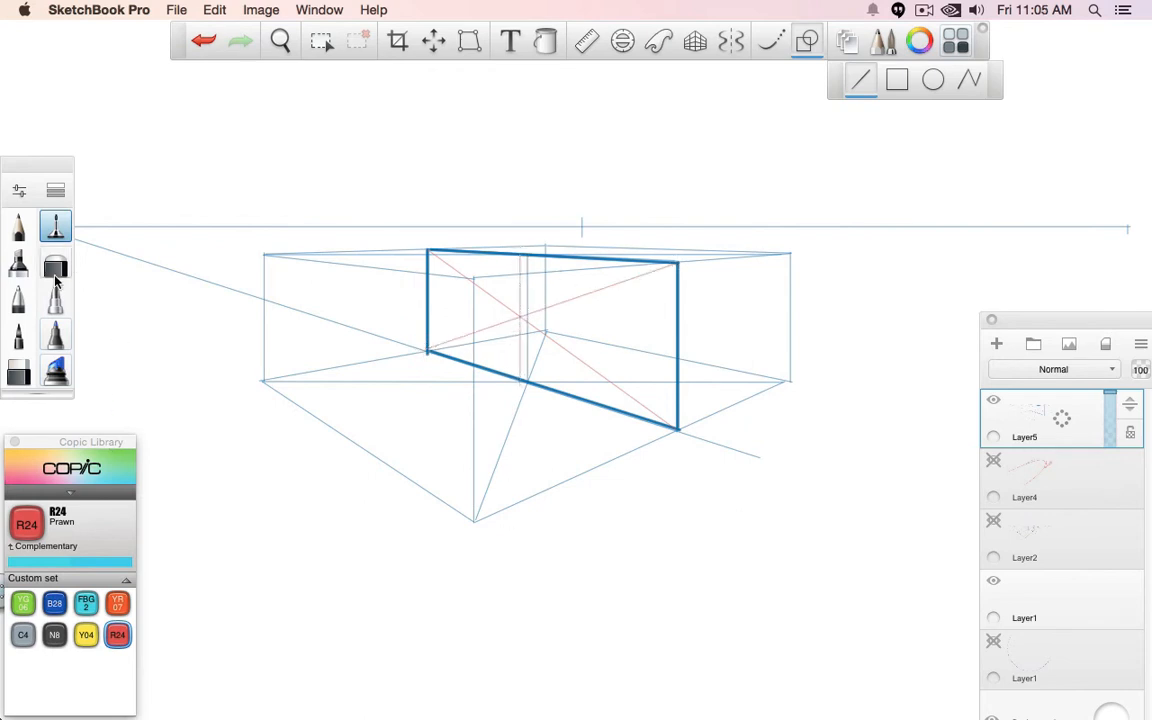
- Mark the plane's two bottom corners and the box-centre vertical's top end with thick R24 red freehand dots
{"action": "left_click", "coordinate": [18, 298]}
{"action": "left_click", "coordinate": [807, 43]}
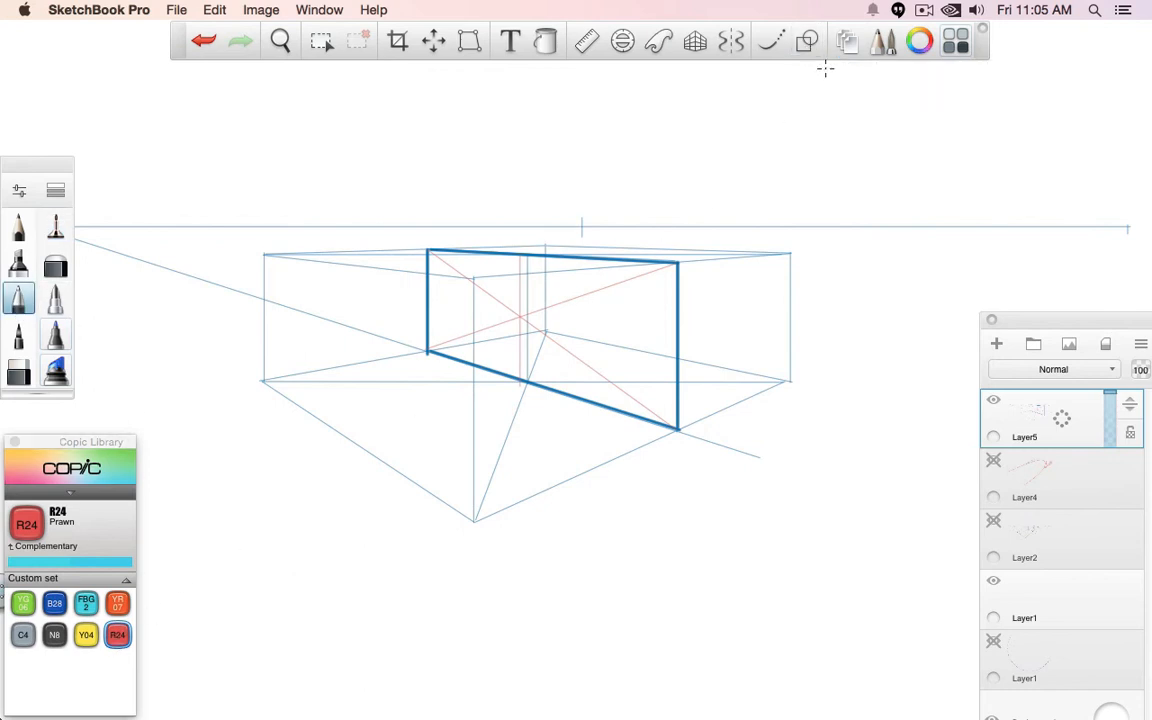
{"action": "left_click_drag", "start_coordinate": [428, 350], "coordinate": [426, 352]}
{"action": "left_click", "coordinate": [521, 254]}
{"action": "left_click", "coordinate": [679, 428]}
{"action": "key", "text": "ctrl+z"}
{"action": "key", "text": "ctrl+z"}
{"action": "left_click", "coordinate": [527, 252]}
- Draw a smooth red half-ellipse arch through the three dots and a red vertical down from its top dot
{"action": "left_click", "coordinate": [771, 40]}
{"action": "mouse_move", "coordinate": [681, 465]}
{"action": "left_mouse_down"}
{"action": "mouse_move", "coordinate": [670, 379]}
{"action": "mouse_move", "coordinate": [635, 313]}
{"action": "mouse_move", "coordinate": [582, 267]}
{"action": "mouse_move", "coordinate": [510, 251]}
{"action": "mouse_move", "coordinate": [471, 271]}
{"action": "mouse_move", "coordinate": [426, 331]}
{"action": "mouse_move", "coordinate": [402, 470]}
{"action": "left_mouse_up"}
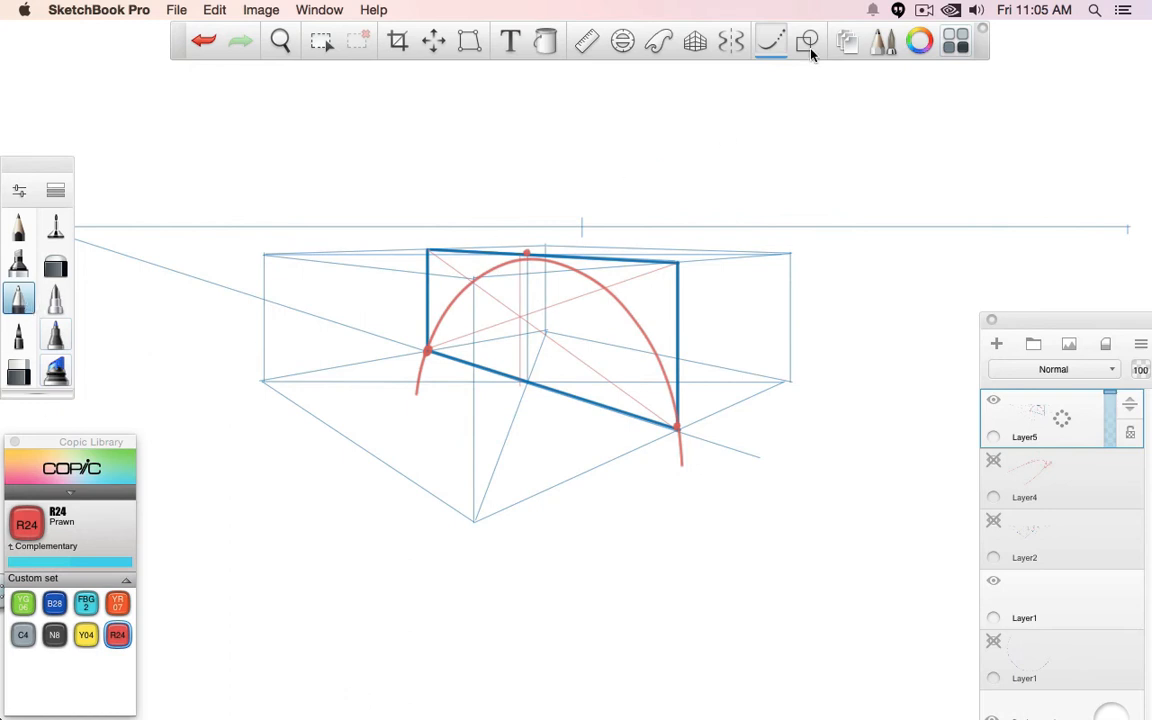
{"action": "left_click", "coordinate": [780, 52]}
{"action": "left_click_drag", "start_coordinate": [527, 253], "coordinate": [528, 384]}
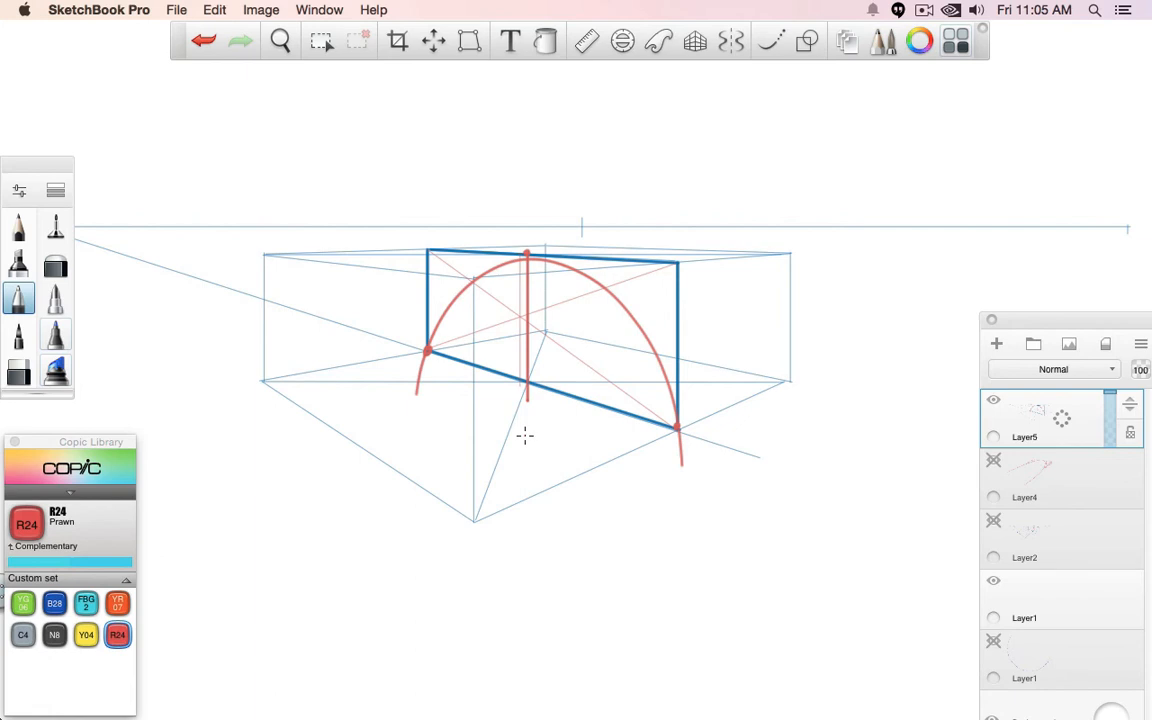
- Hatch the arch's smaller, farther half with diagonal B28 blue strokes
{"action": "left_click", "coordinate": [54, 603]}
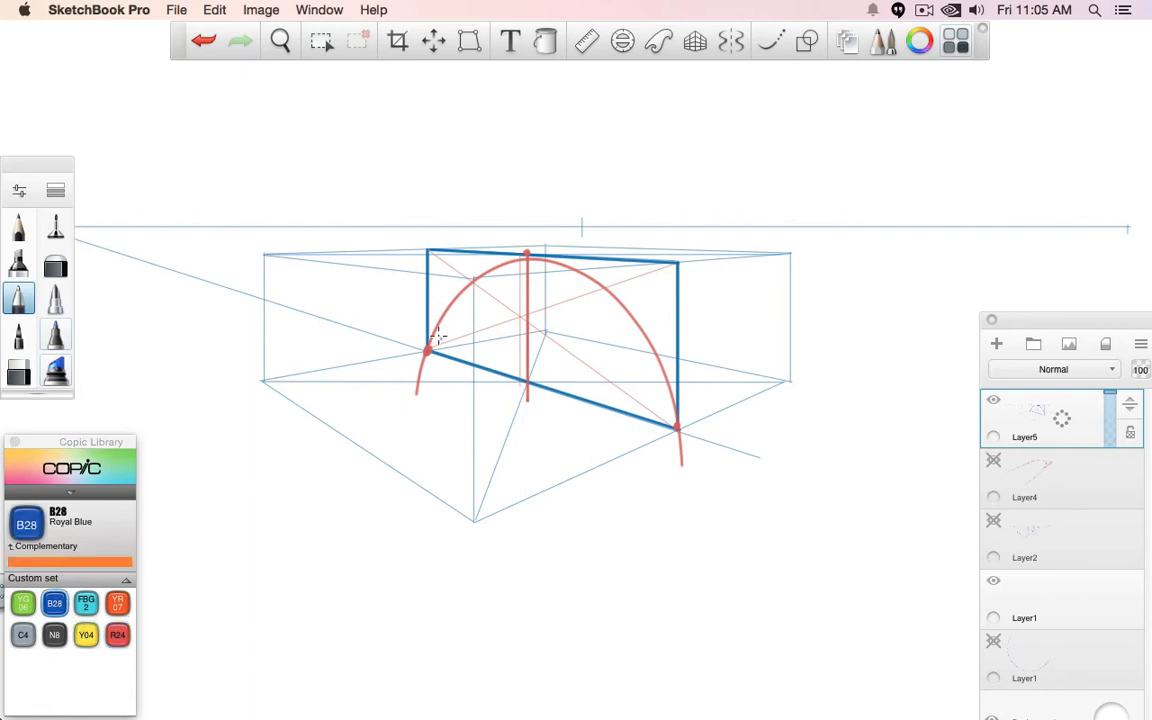
{"action": "left_click_drag", "start_coordinate": [441, 333], "coordinate": [470, 370]}
{"action": "mouse_move", "coordinate": [447, 325]}
{"action": "left_mouse_down"}
{"action": "mouse_move", "coordinate": [476, 366]}
{"action": "mouse_move", "coordinate": [497, 369]}
{"action": "left_mouse_up"}
{"action": "mouse_move", "coordinate": [459, 312]}
{"action": "left_mouse_down"}
{"action": "mouse_move", "coordinate": [512, 372]}
{"action": "mouse_move", "coordinate": [520, 365]}
{"action": "left_mouse_up"}
{"action": "mouse_move", "coordinate": [470, 291]}
{"action": "left_mouse_down"}
{"action": "mouse_move", "coordinate": [520, 349]}
{"action": "mouse_move", "coordinate": [520, 334]}
{"action": "left_mouse_up"}
{"action": "mouse_move", "coordinate": [490, 284]}
{"action": "left_mouse_down"}
{"action": "mouse_move", "coordinate": [521, 321]}
{"action": "mouse_move", "coordinate": [523, 309]}
{"action": "left_mouse_up"}
{"action": "mouse_move", "coordinate": [511, 272]}
{"action": "left_mouse_down"}
{"action": "mouse_move", "coordinate": [523, 290]}
{"action": "mouse_move", "coordinate": [545, 271]}
{"action": "mouse_move", "coordinate": [530, 294]}
{"action": "left_mouse_up"}
- Hatch the arch's larger, nearer half with diagonal R24 red strokes
{"action": "left_click", "coordinate": [117, 634]}
{"action": "left_click_drag", "start_coordinate": [563, 267], "coordinate": [532, 331]}
{"action": "left_click_drag", "start_coordinate": [575, 288], "coordinate": [536, 355]}
{"action": "left_click_drag", "start_coordinate": [591, 298], "coordinate": [537, 368]}
{"action": "left_click_drag", "start_coordinate": [604, 303], "coordinate": [554, 369]}
{"action": "left_click_drag", "start_coordinate": [614, 305], "coordinate": [561, 375]}
{"action": "mouse_move", "coordinate": [620, 318]}
{"action": "left_mouse_down"}
{"action": "mouse_move", "coordinate": [578, 380]}
{"action": "mouse_move", "coordinate": [588, 391]}
{"action": "left_mouse_up"}
{"action": "mouse_move", "coordinate": [635, 338]}
{"action": "left_mouse_down"}
{"action": "mouse_move", "coordinate": [597, 394]}
{"action": "mouse_move", "coordinate": [613, 397]}
{"action": "left_mouse_up"}
{"action": "mouse_move", "coordinate": [654, 354]}
{"action": "left_mouse_down"}
{"action": "mouse_move", "coordinate": [632, 399]}
{"action": "mouse_move", "coordinate": [674, 396]}
{"action": "left_mouse_up"}
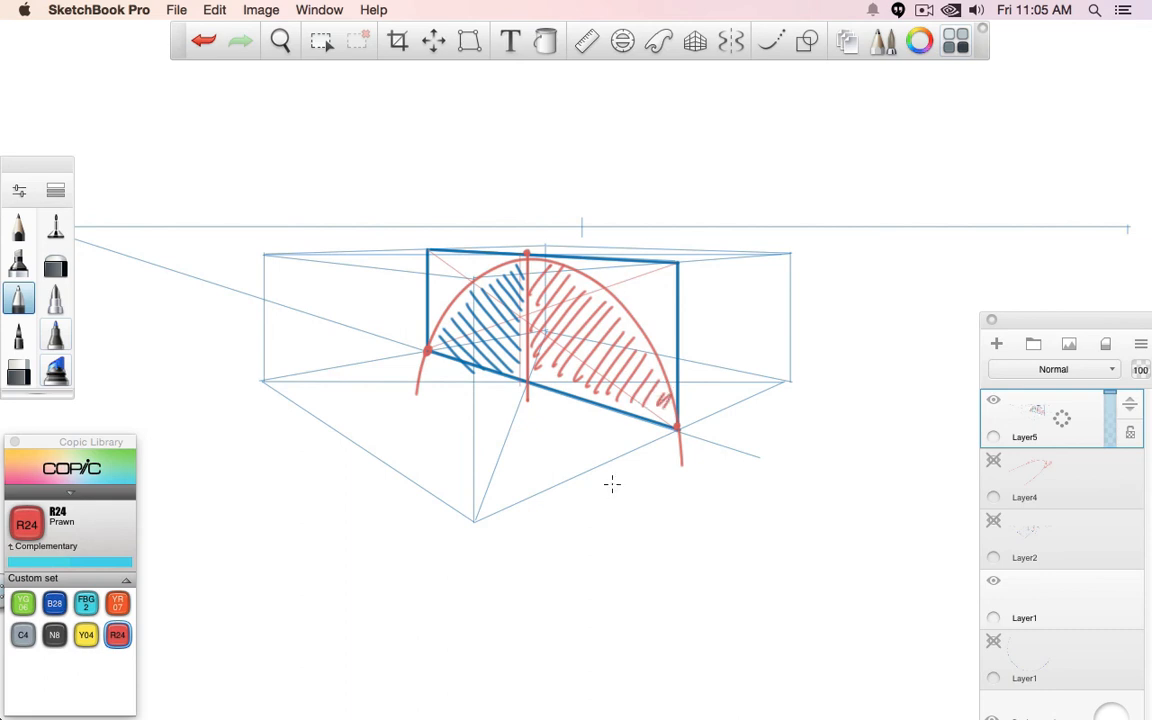